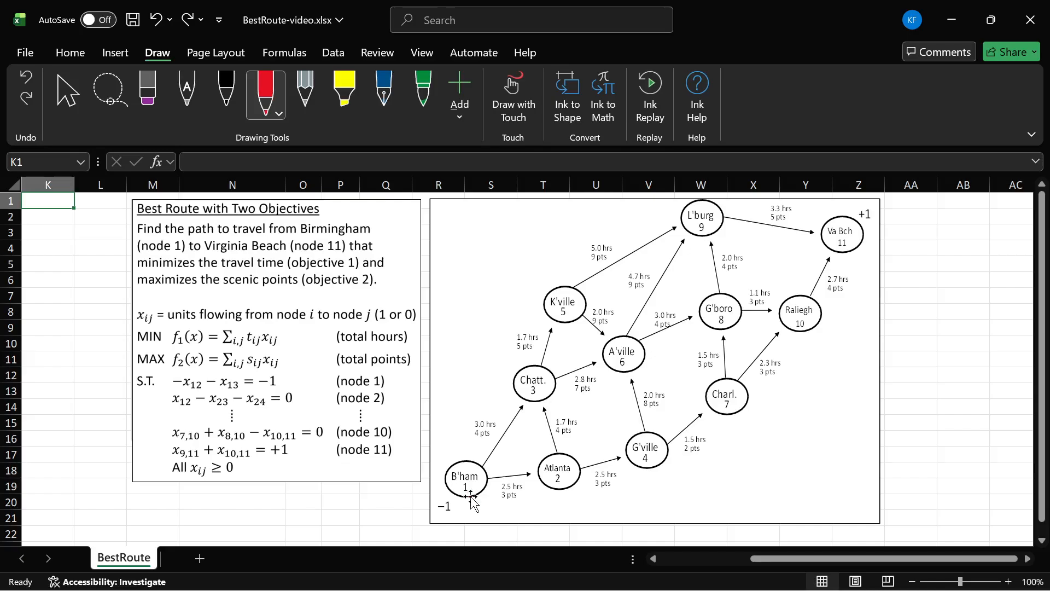
Step: Circle the Birmingham start node and the Virginia Beach end node on the network diagram with the red pen
{"action": "mouse_move", "coordinate": [467, 500]}
{"action": "left_mouse_down"}
{"action": "mouse_move", "coordinate": [441, 493]}
{"action": "mouse_move", "coordinate": [494, 474]}
{"action": "mouse_move", "coordinate": [455, 499]}
{"action": "left_mouse_up"}
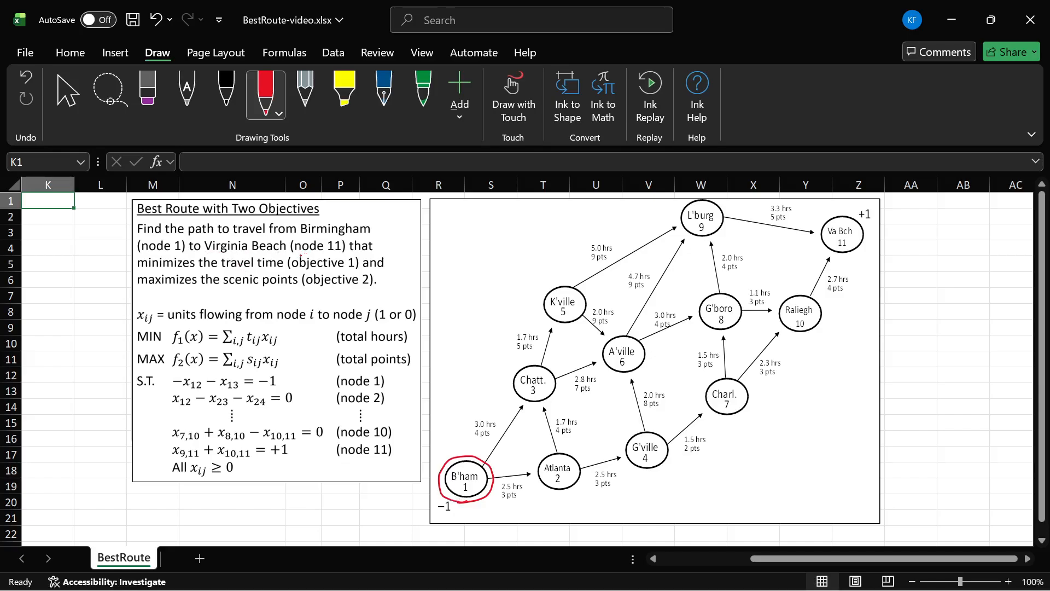
{"action": "mouse_move", "coordinate": [841, 256]}
{"action": "left_mouse_down"}
{"action": "mouse_move", "coordinate": [820, 244]}
{"action": "mouse_move", "coordinate": [869, 218]}
{"action": "mouse_move", "coordinate": [826, 255]}
{"action": "left_mouse_up"}
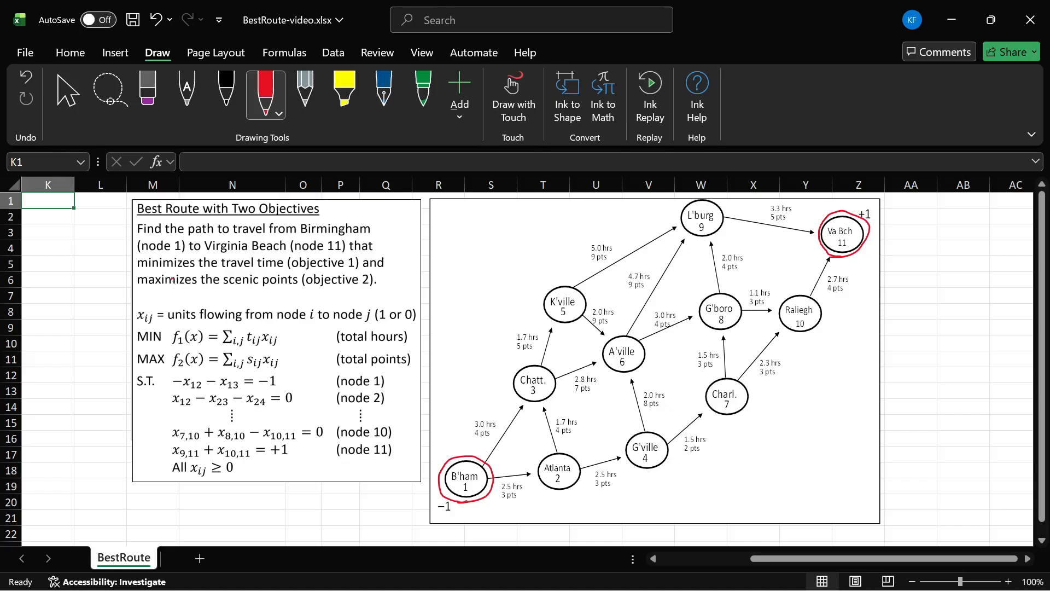
Step: Underline the two objective phrases in the problem statement, then undo both underlines
{"action": "left_click_drag", "start_coordinate": [136, 271], "coordinate": [284, 269]}
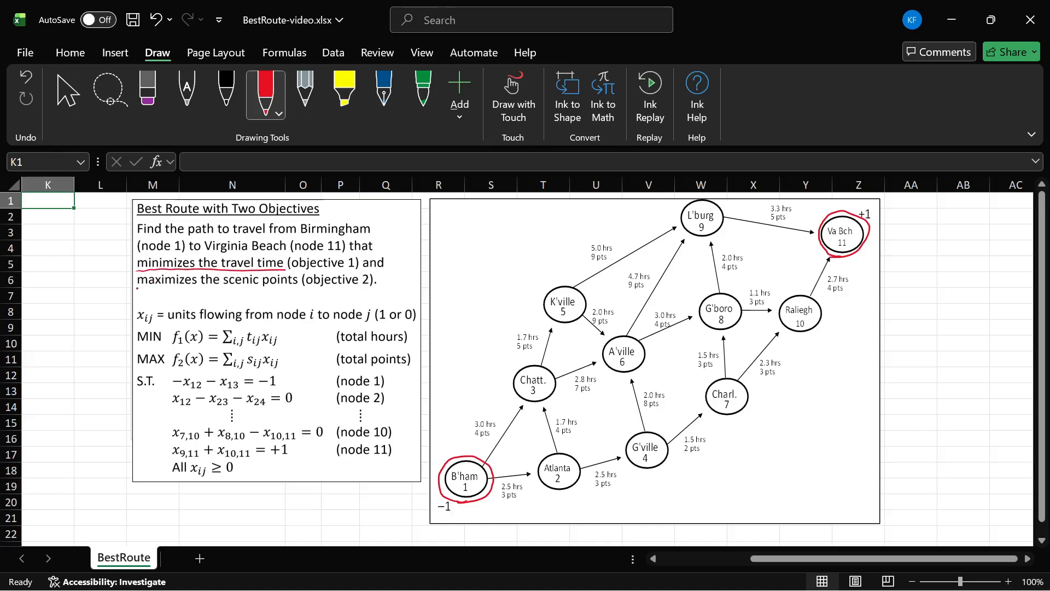
{"action": "left_click_drag", "start_coordinate": [137, 290], "coordinate": [298, 291]}
{"action": "key", "text": "ctrl+z"}
{"action": "key", "text": "ctrl+z"}
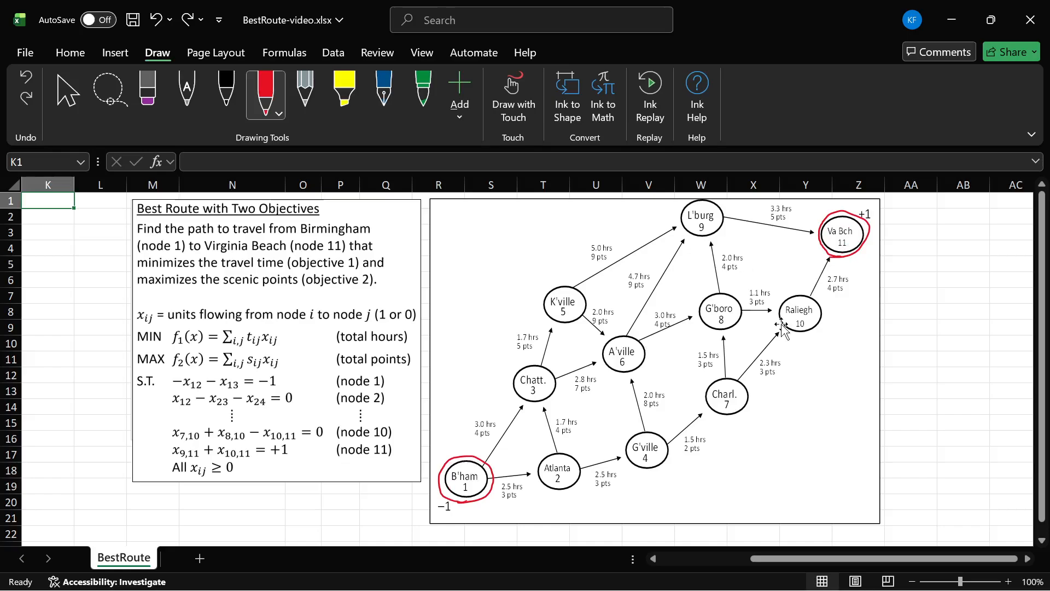
Step: Circle the −1 and +1 labels at the end nodes and underline the x_ij definition and its (1 or 0) values
{"action": "mouse_move", "coordinate": [446, 514]}
{"action": "left_mouse_down"}
{"action": "mouse_move", "coordinate": [454, 502]}
{"action": "mouse_move", "coordinate": [442, 520]}
{"action": "left_mouse_up"}
{"action": "mouse_move", "coordinate": [859, 202]}
{"action": "left_mouse_down"}
{"action": "mouse_move", "coordinate": [875, 222]}
{"action": "mouse_move", "coordinate": [860, 202]}
{"action": "left_mouse_up"}
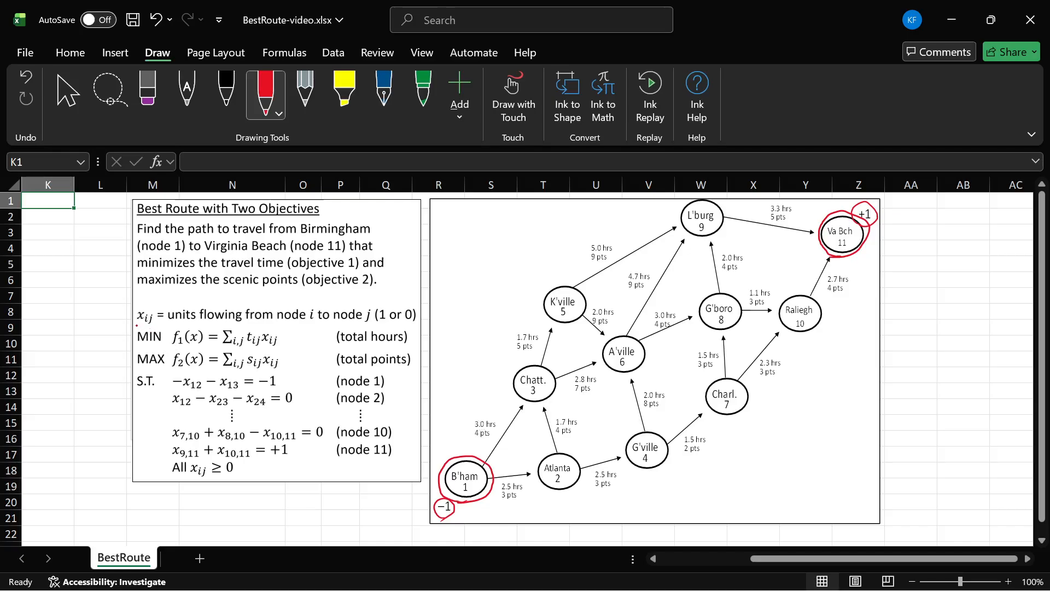
{"action": "left_click_drag", "start_coordinate": [143, 325], "coordinate": [159, 326]}
{"action": "left_click_drag", "start_coordinate": [377, 325], "coordinate": [415, 324]}
{"action": "left_click_drag", "start_coordinate": [245, 349], "coordinate": [280, 347]}
{"action": "key", "text": "ctrl+z"}
{"action": "key", "text": "ctrl+z"}
Step: Underline the hours and points labels on the arcs leaving Birmingham and the s_ij x_ij term of the points objective
{"action": "left_click_drag", "start_coordinate": [473, 430], "coordinate": [496, 429]}
{"action": "left_click_drag", "start_coordinate": [501, 493], "coordinate": [526, 490]}
{"action": "left_click_drag", "start_coordinate": [245, 370], "coordinate": [261, 370]}
{"action": "left_click_drag", "start_coordinate": [502, 498], "coordinate": [519, 495]}
{"action": "left_click_drag", "start_coordinate": [474, 437], "coordinate": [490, 436]}
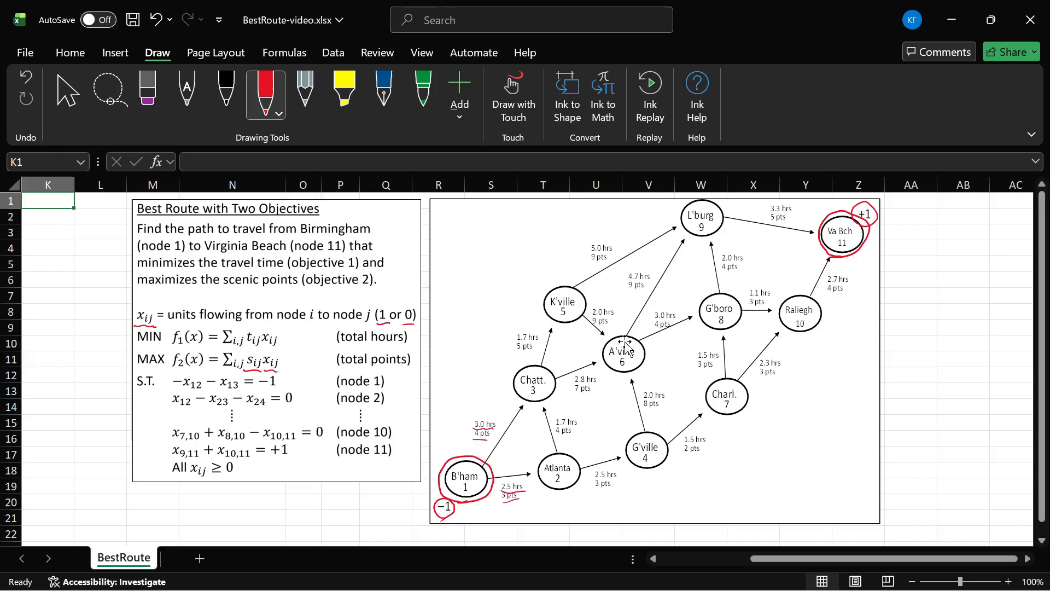
{"action": "left_click_drag", "start_coordinate": [272, 332], "coordinate": [274, 326]}
{"action": "left_click_drag", "start_coordinate": [279, 325], "coordinate": [286, 330]}
{"action": "key", "text": "ctrl+z"}
{"action": "mouse_move", "coordinate": [289, 323]}
{"action": "left_mouse_down"}
{"action": "mouse_move", "coordinate": [282, 331]}
{"action": "mouse_move", "coordinate": [290, 323]}
{"action": "left_mouse_up"}
{"action": "mouse_move", "coordinate": [113, 340]}
{"action": "left_mouse_down"}
{"action": "mouse_move", "coordinate": [136, 338]}
{"action": "mouse_move", "coordinate": [127, 369]}
{"action": "left_mouse_up"}
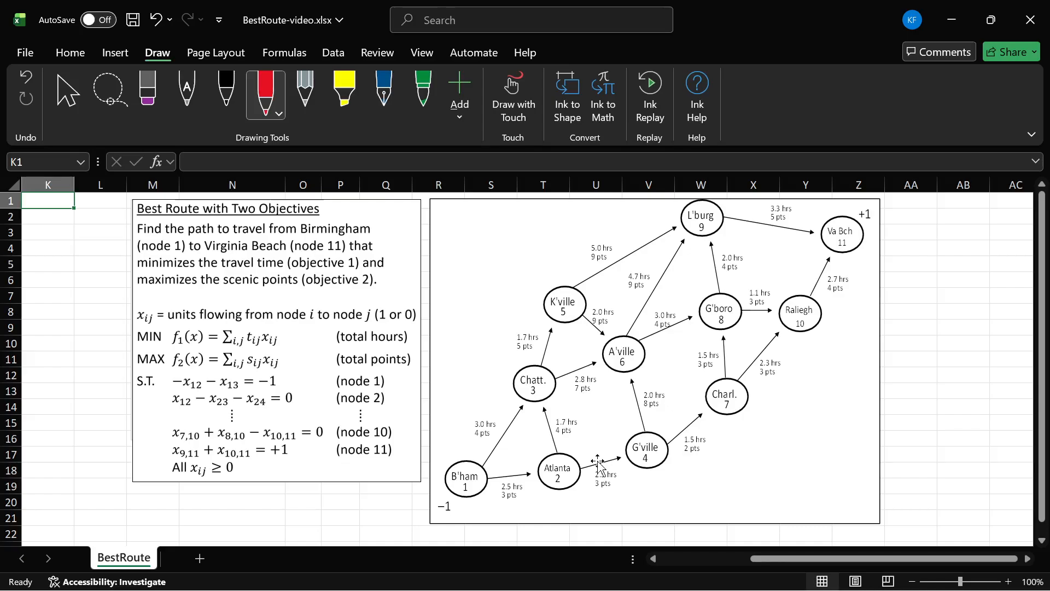
Step: Examine the Flow decision cells and the From and To columns of the arc table
{"action": "key", "text": "Left"}
{"action": "key", "text": "Left"}
{"action": "key", "text": "Left"}
{"action": "key", "text": "Left"}
{"action": "key", "text": "Left"}
{"action": "key", "text": "Left"}
{"action": "key", "text": "Left"}
{"action": "key", "text": "Left"}
{"action": "key", "text": "Left"}
{"action": "key", "text": "Left"}
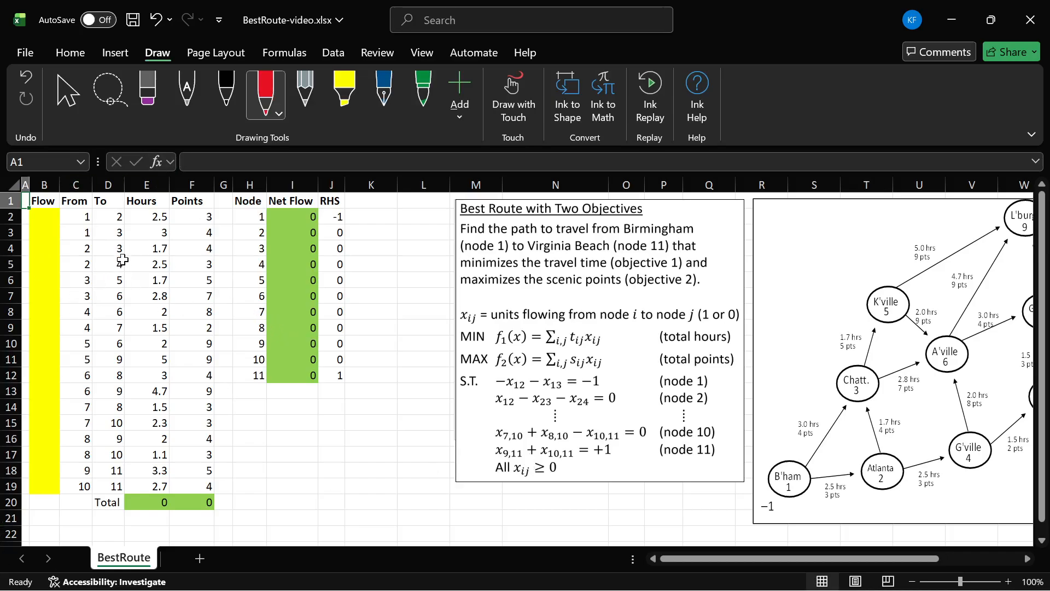
{"action": "left_click_drag", "start_coordinate": [47, 202], "coordinate": [45, 484]}
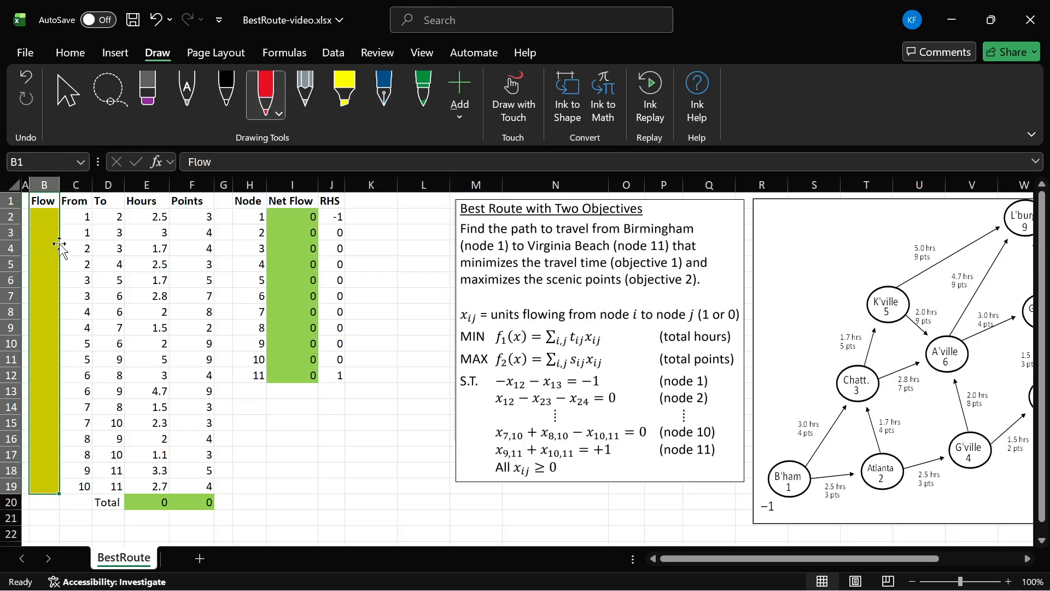
{"action": "left_click", "coordinate": [48, 216]}
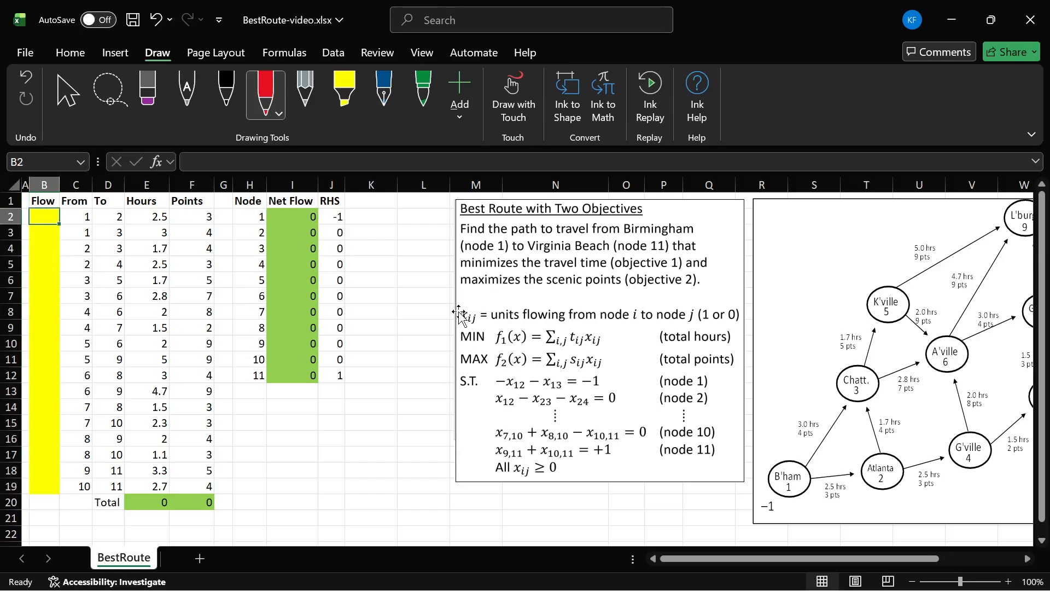
{"action": "left_click_drag", "start_coordinate": [68, 201], "coordinate": [114, 486]}
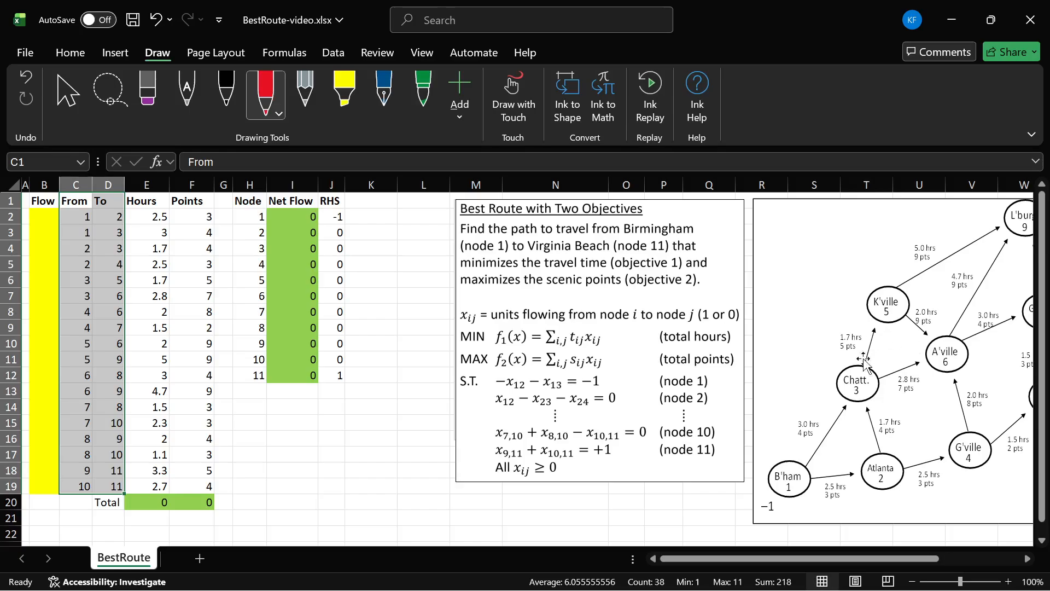
{"action": "left_click", "coordinate": [89, 219]}
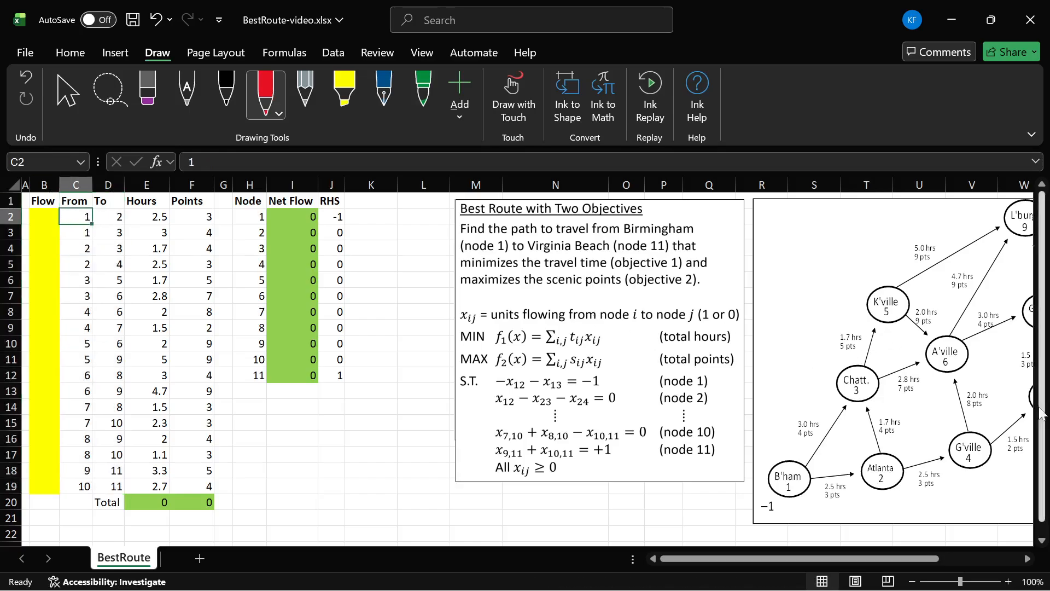
Step: Zoom out and review the Hours, Points and Flow columns of the arc table
{"action": "scroll", "coordinate": [911, 389], "scroll_direction": "down", "scroll_amount": 1, "text": "ctrl"}
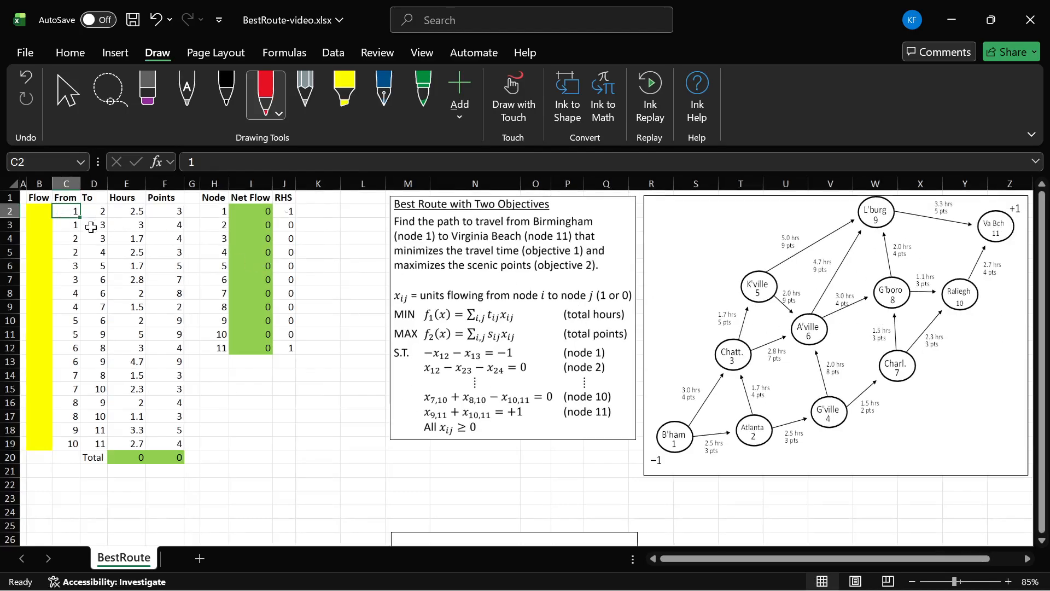
{"action": "left_click_drag", "start_coordinate": [95, 225], "coordinate": [96, 292]}
{"action": "left_click", "coordinate": [127, 211]}
{"action": "left_click_drag", "start_coordinate": [127, 209], "coordinate": [179, 440]}
{"action": "left_click_drag", "start_coordinate": [123, 196], "coordinate": [153, 443]}
{"action": "left_click", "coordinate": [164, 402]}
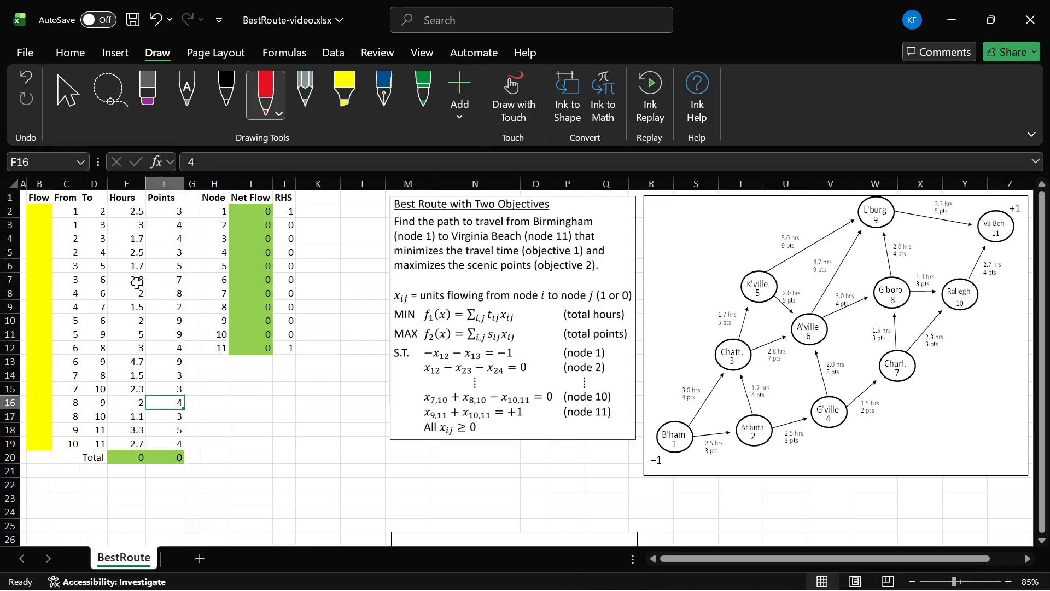
{"action": "left_click_drag", "start_coordinate": [130, 215], "coordinate": [131, 220]}
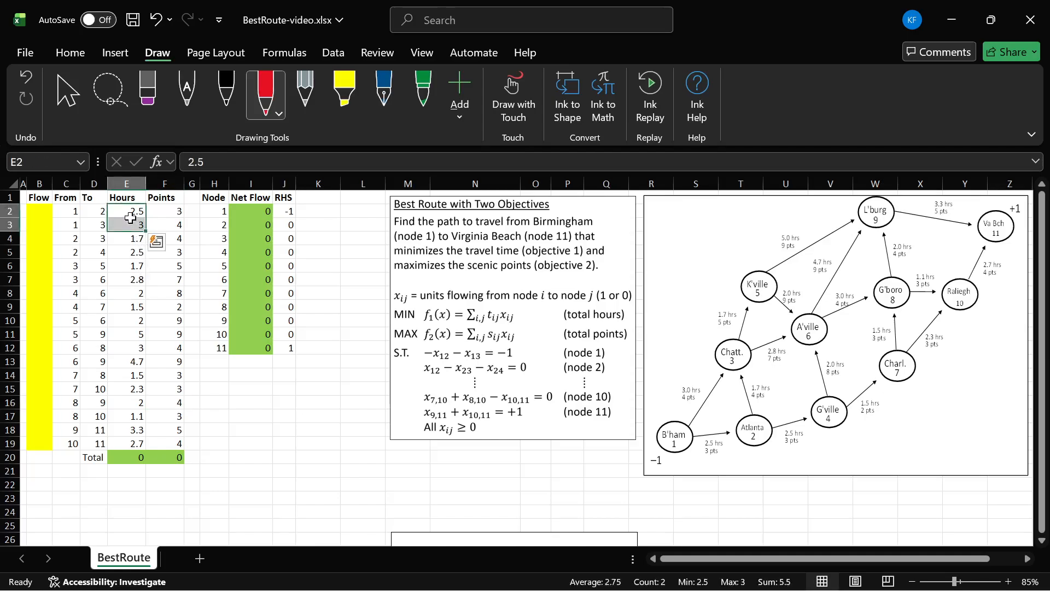
{"action": "left_click", "coordinate": [130, 216]}
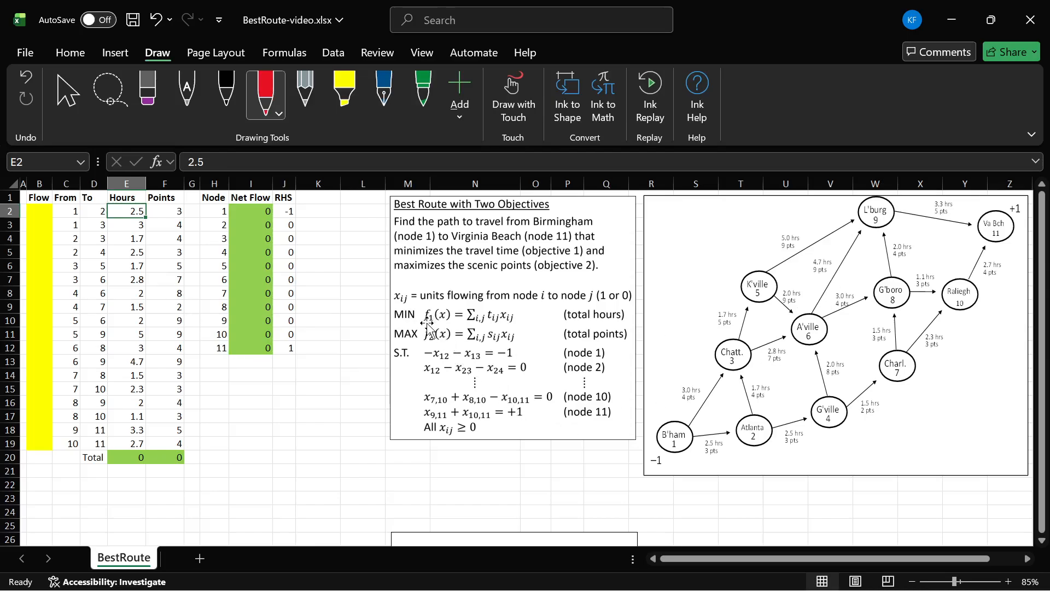
{"action": "left_click_drag", "start_coordinate": [131, 213], "coordinate": [136, 439]}
{"action": "left_click_drag", "start_coordinate": [44, 210], "coordinate": [41, 446]}
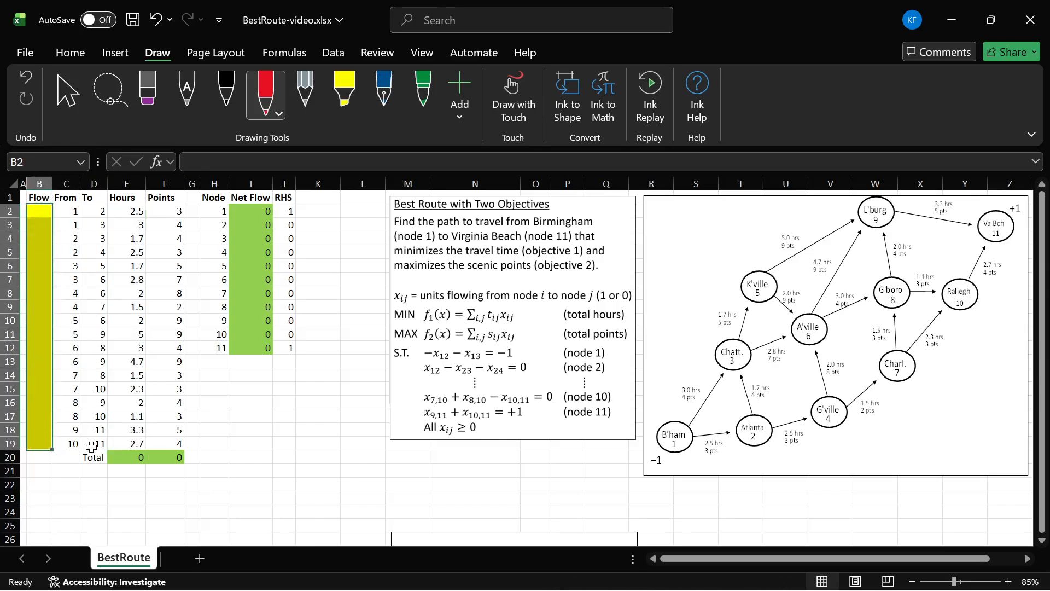
Step: Inspect the SUMPRODUCT total formulas for Hours and Points in row 20
{"action": "left_click", "coordinate": [124, 460]}
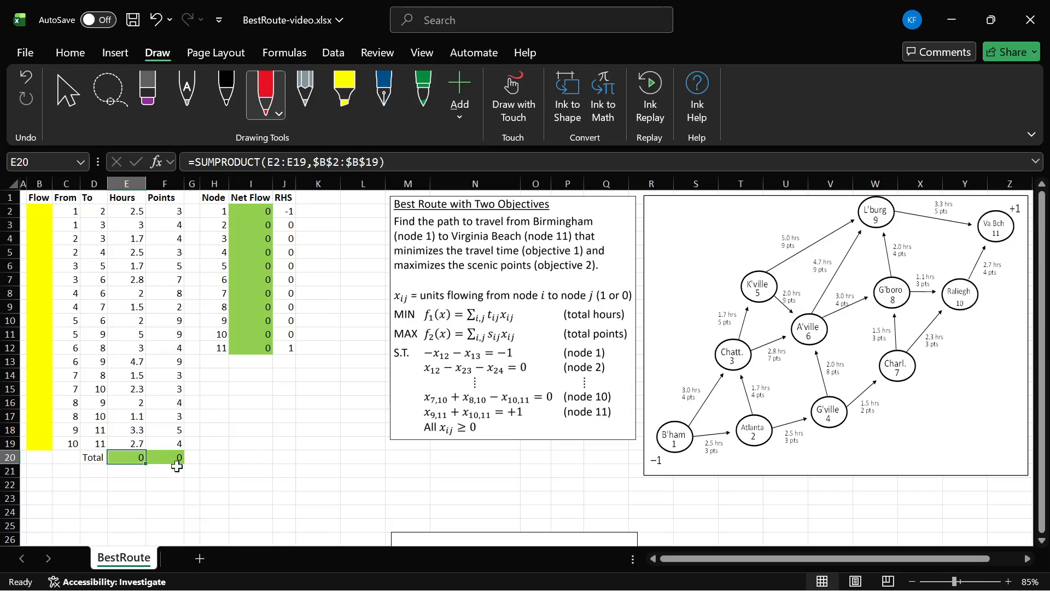
{"action": "key", "text": "F2"}
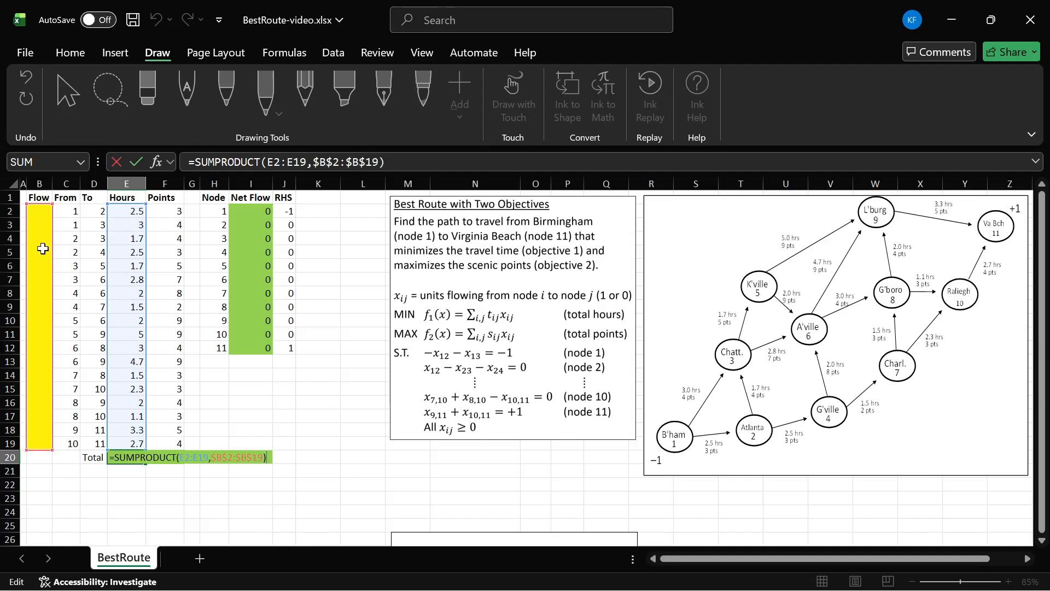
{"action": "key", "text": "Escape"}
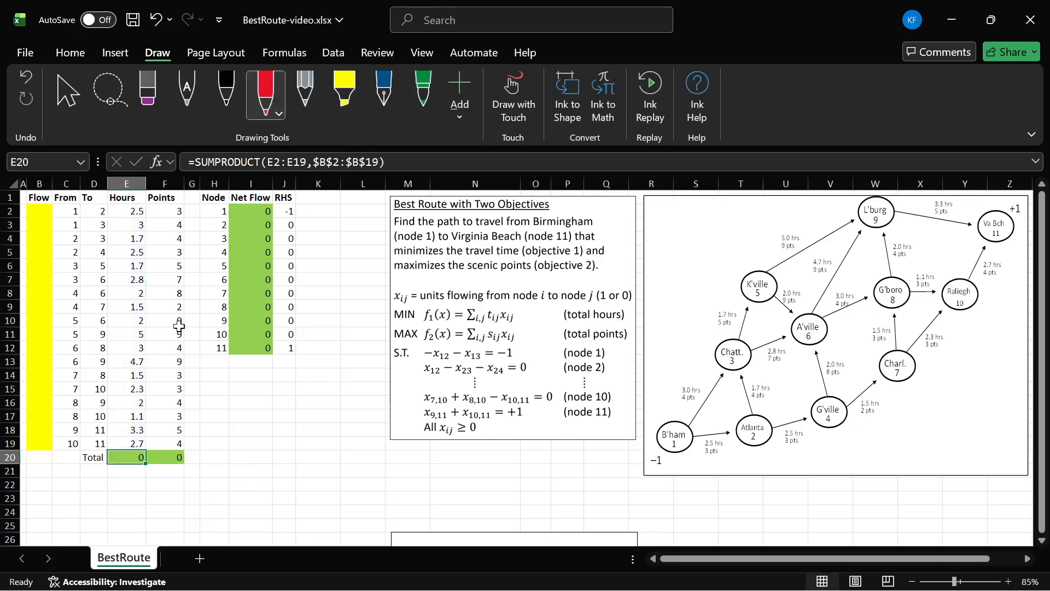
{"action": "left_click_drag", "start_coordinate": [165, 209], "coordinate": [174, 445]}
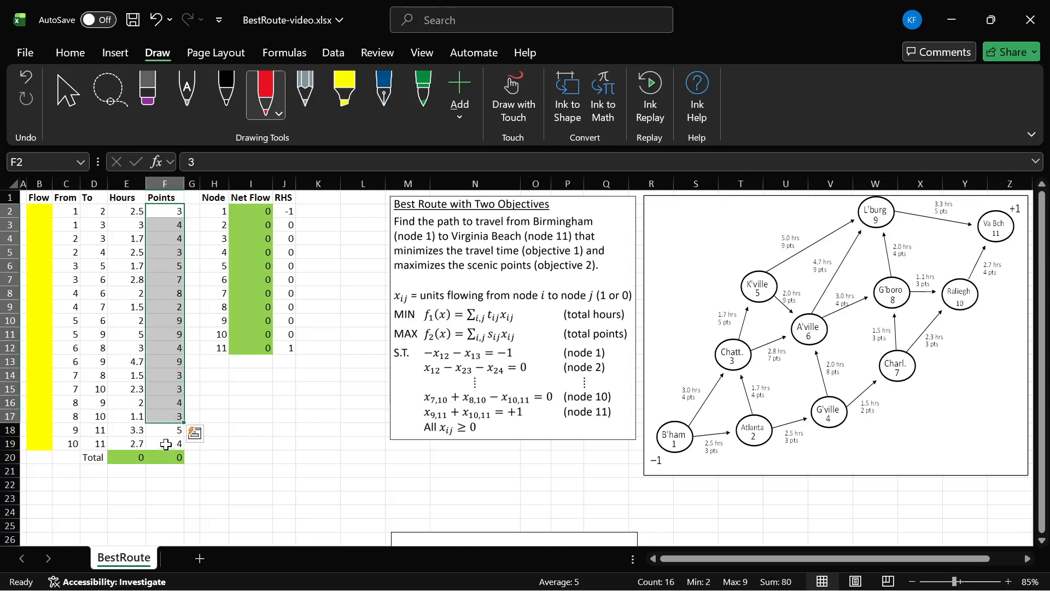
{"action": "left_click", "coordinate": [181, 456]}
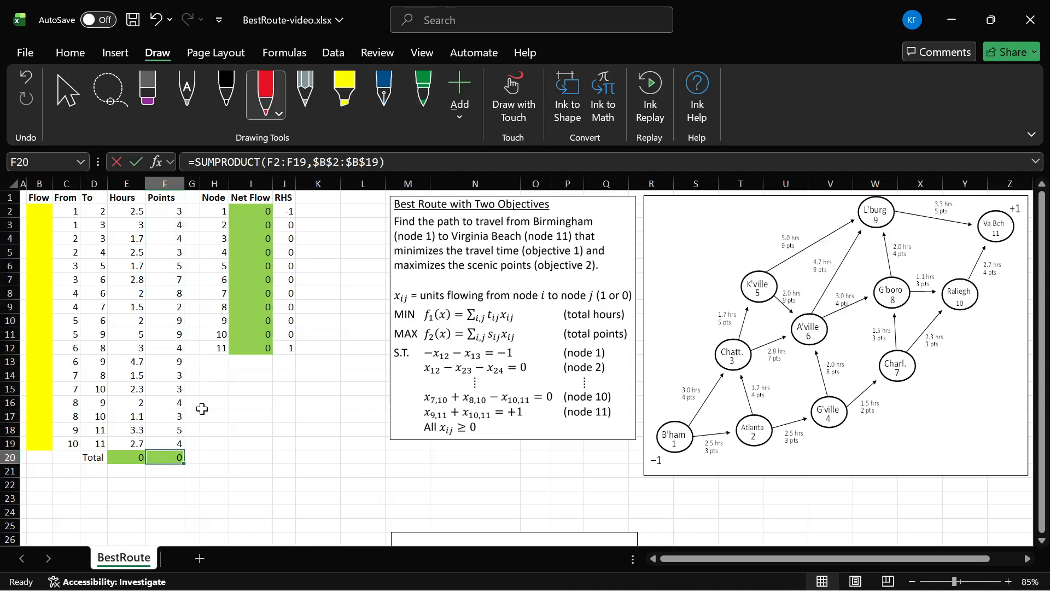
{"action": "key", "text": "F2"}
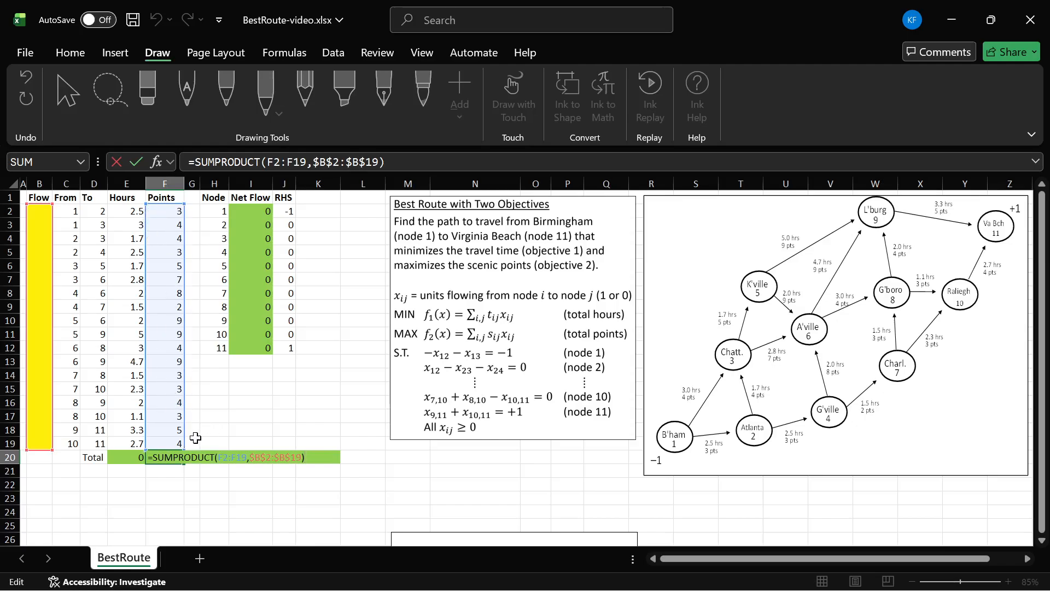
{"action": "left_click", "coordinate": [161, 479]}
{"action": "left_click", "coordinate": [126, 459]}
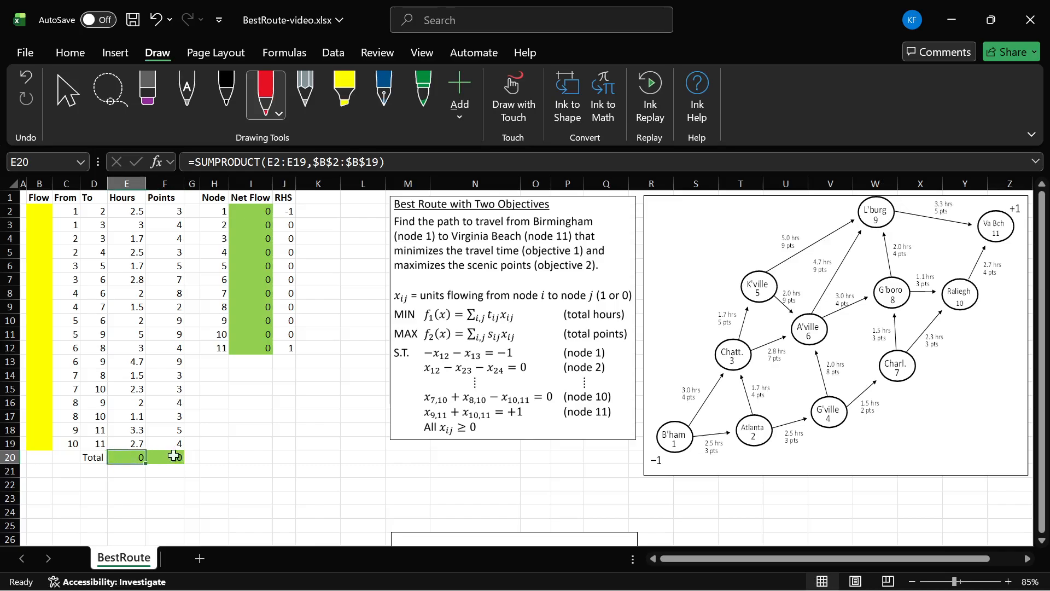
Step: Set the flow on the first arc (node 1 to 2) to 1 and check the Hours and Points totals
{"action": "left_click", "coordinate": [41, 212]}
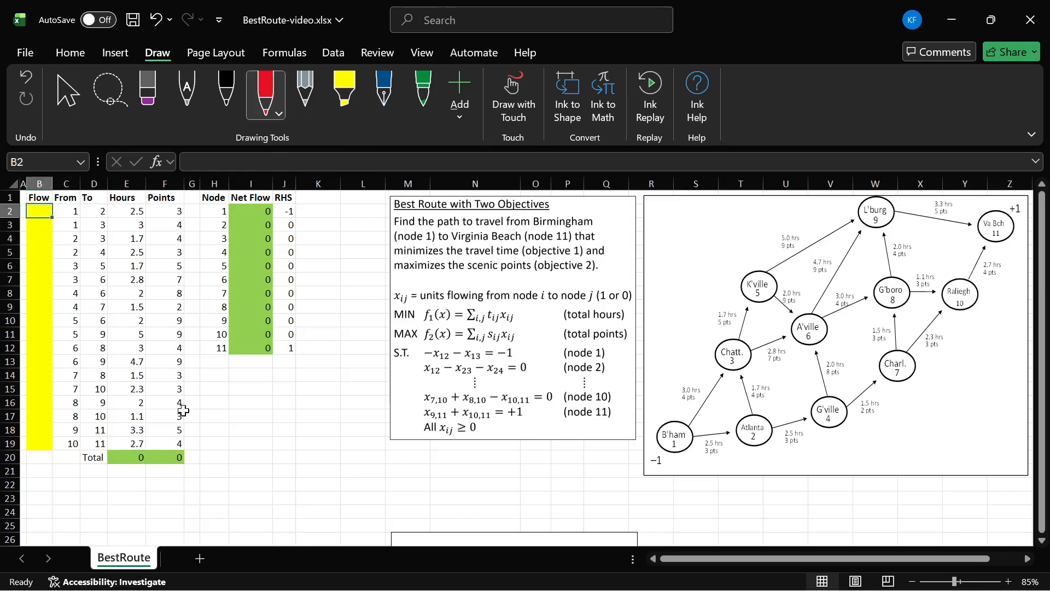
{"action": "type", "text": "1"}
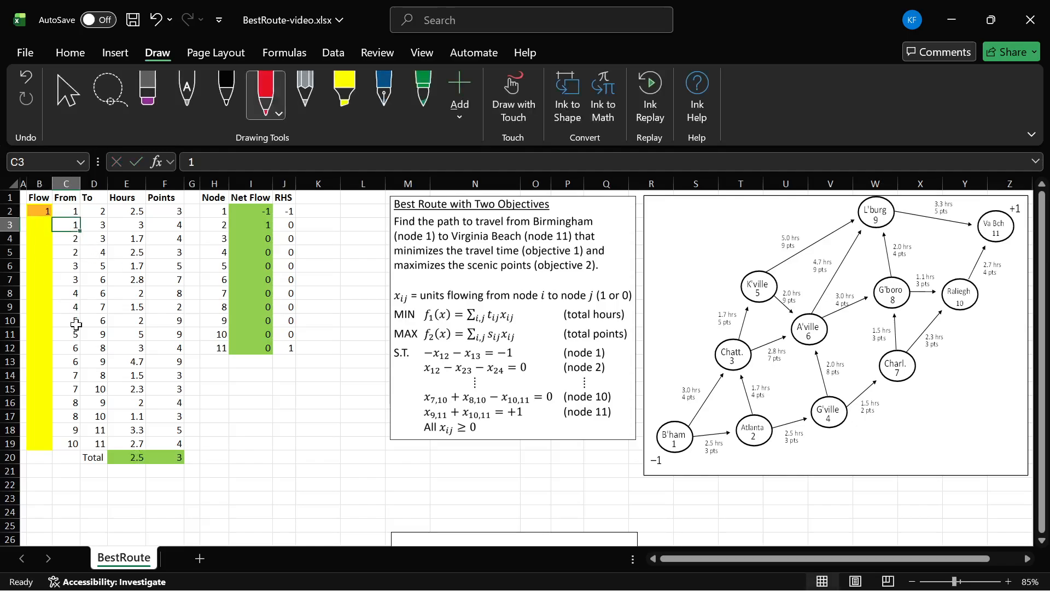
{"action": "left_click", "coordinate": [141, 459]}
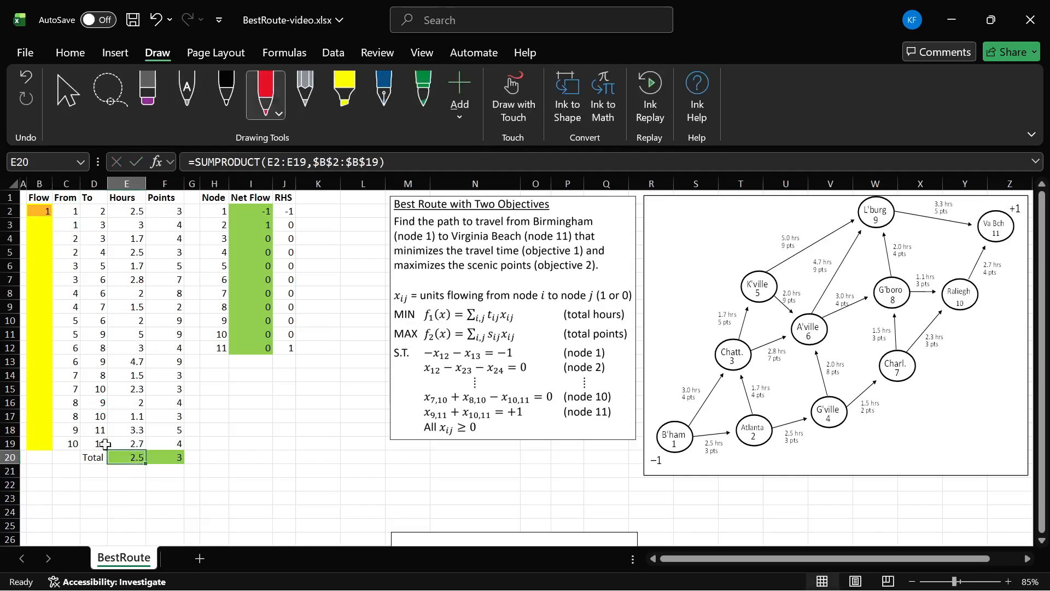
{"action": "left_click", "coordinate": [177, 462]}
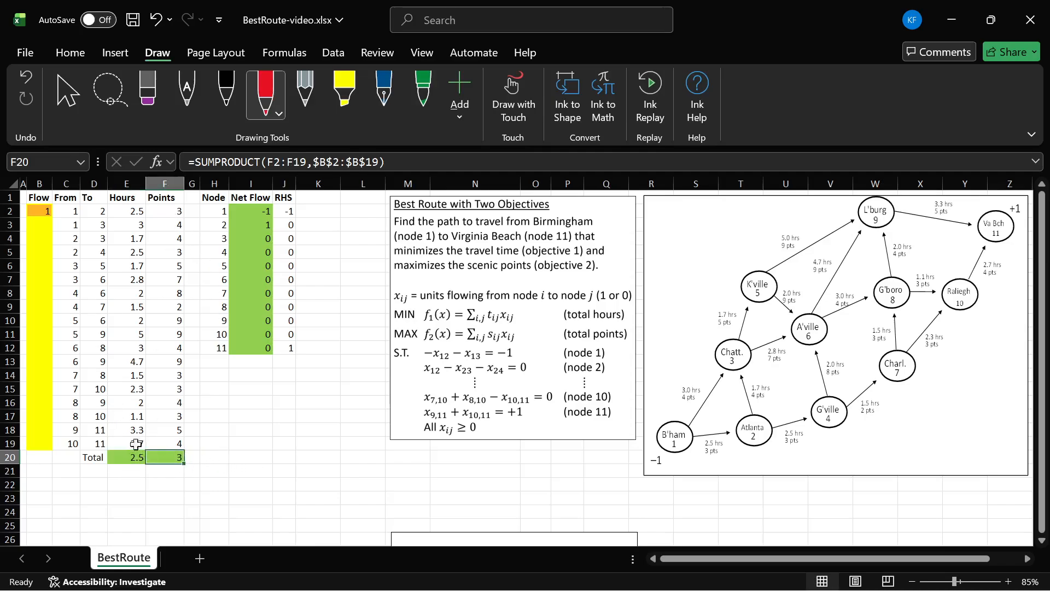
{"action": "left_click", "coordinate": [131, 460]}
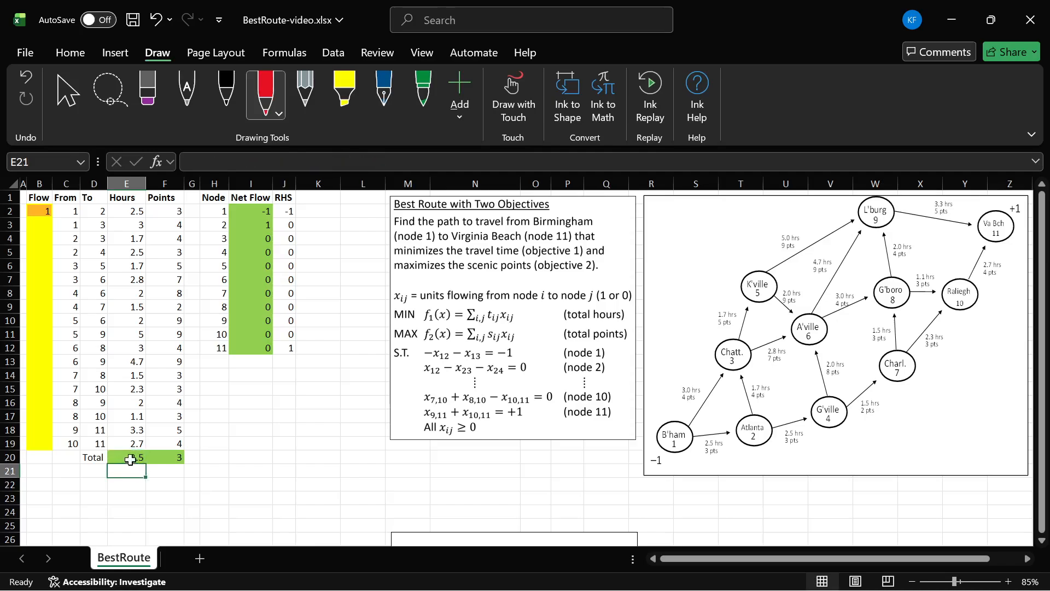
{"action": "left_click", "coordinate": [167, 458]}
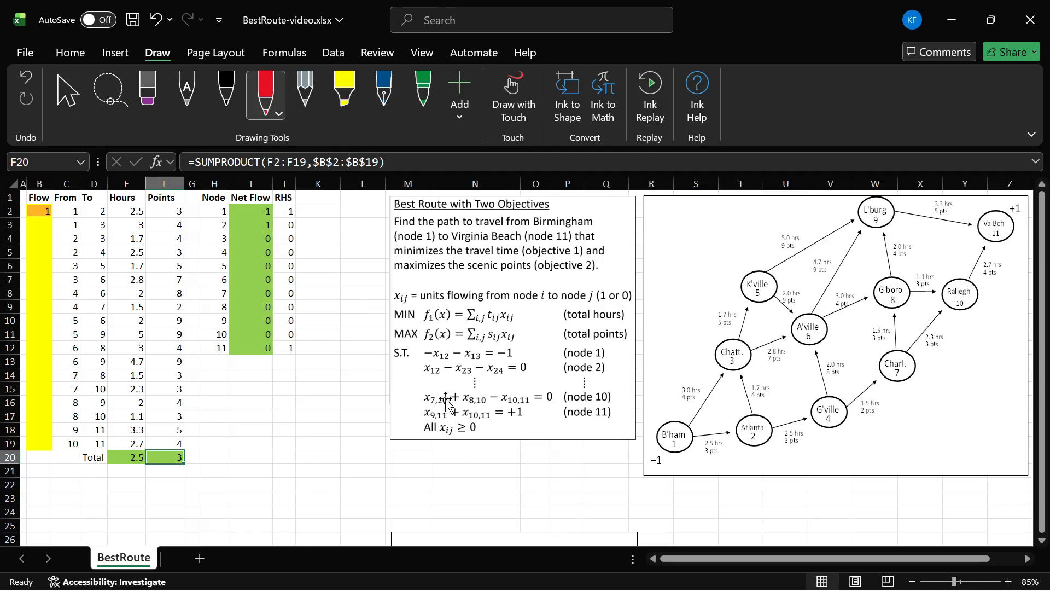
Step: Inspect the Net Flow SUMIF formula for node 1 and the Flow, To and Node ranges it uses
{"action": "left_click", "coordinate": [254, 213]}
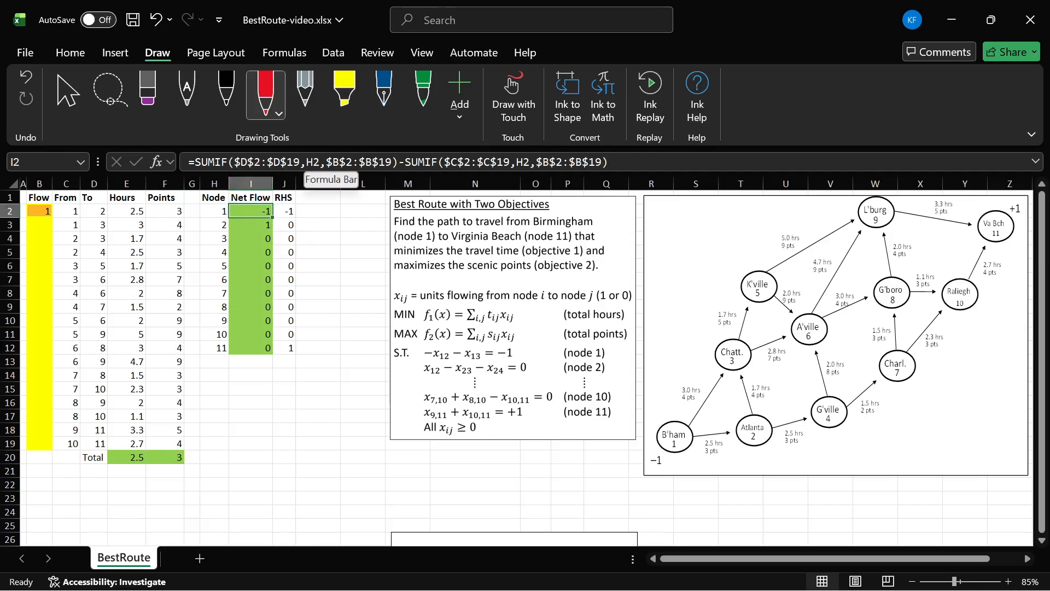
{"action": "key", "text": "F2"}
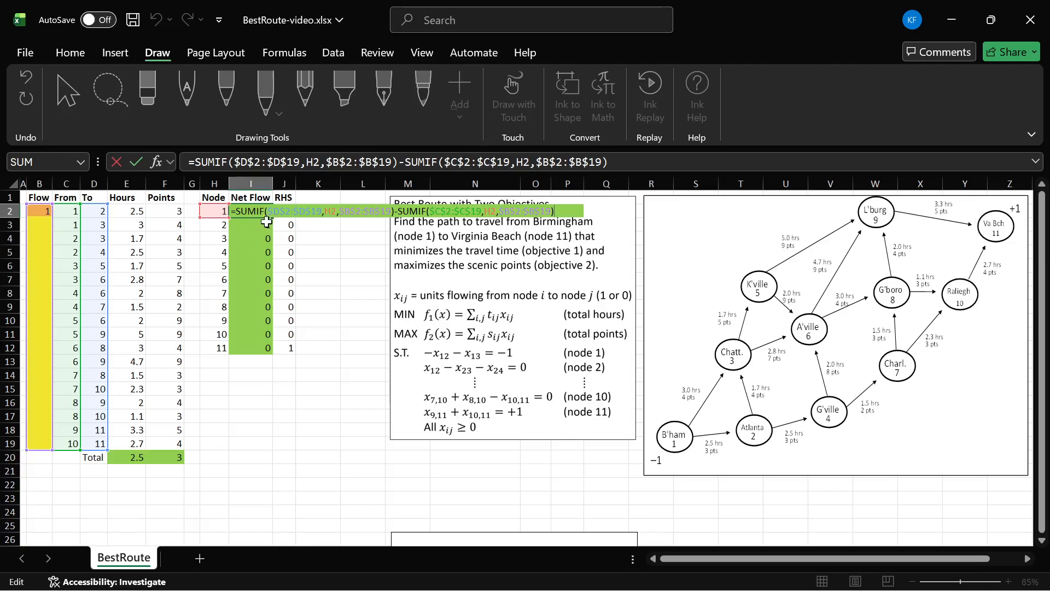
{"action": "key", "text": "Escape"}
{"action": "left_click_drag", "start_coordinate": [36, 210], "coordinate": [34, 448]}
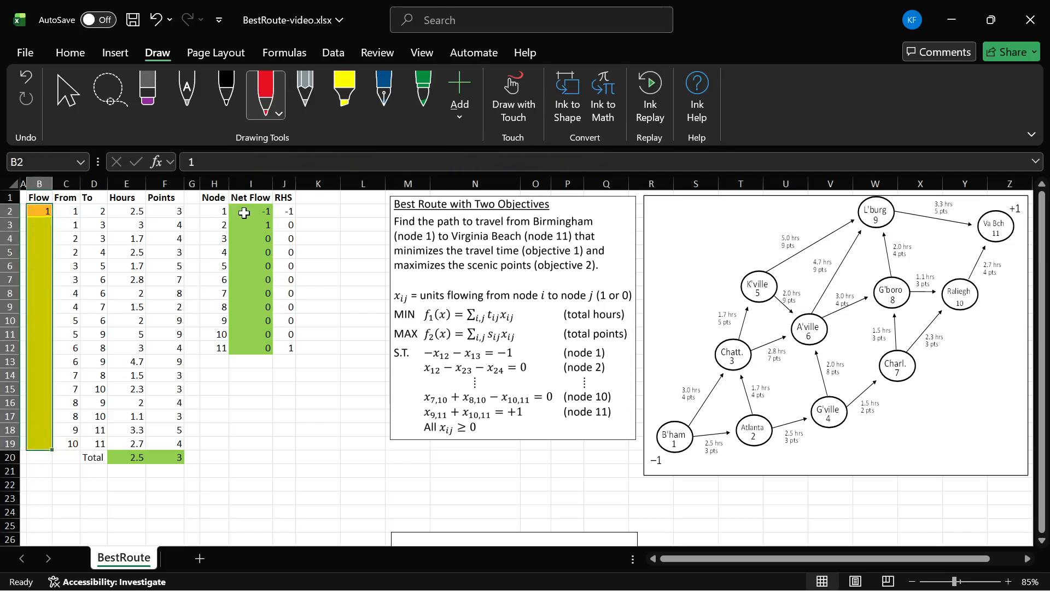
{"action": "left_click_drag", "start_coordinate": [97, 210], "coordinate": [94, 429]}
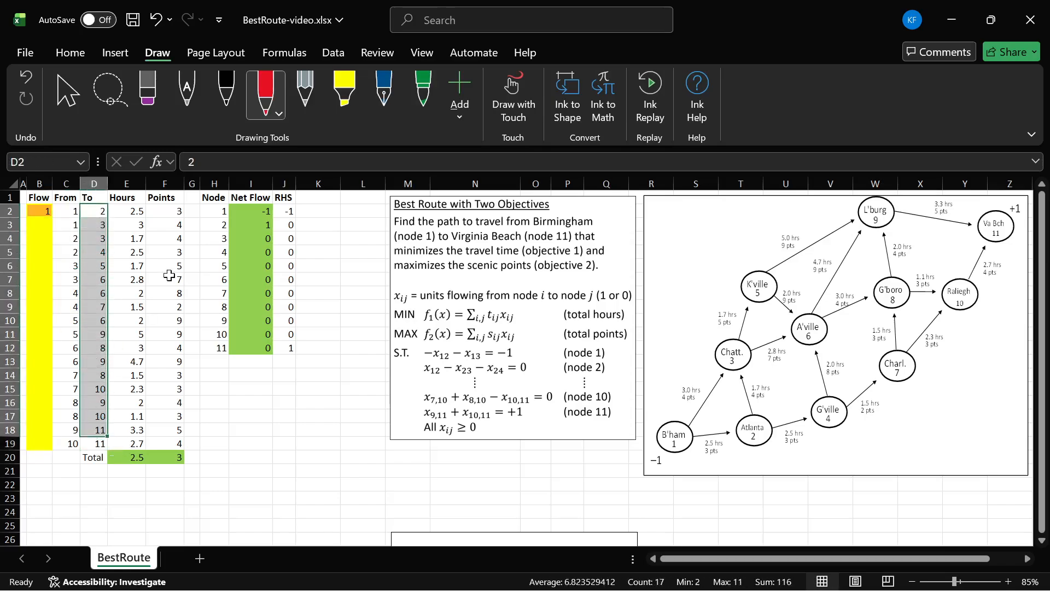
{"action": "left_click", "coordinate": [214, 212]}
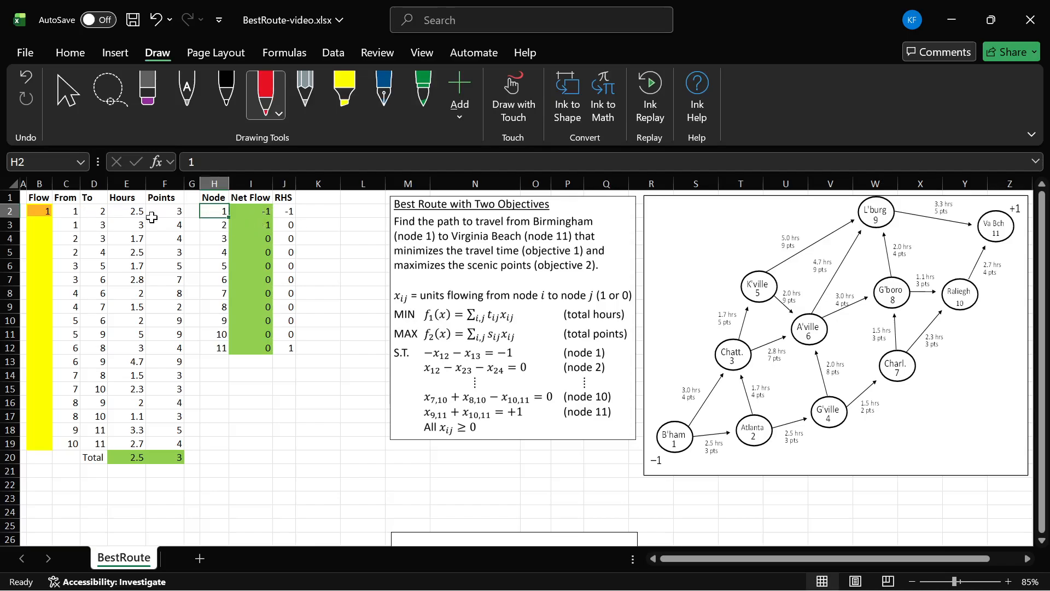
Step: Examine the node 1 Net Flow formula against the Flow, From and To entries of the first arc
{"action": "left_click", "coordinate": [255, 212]}
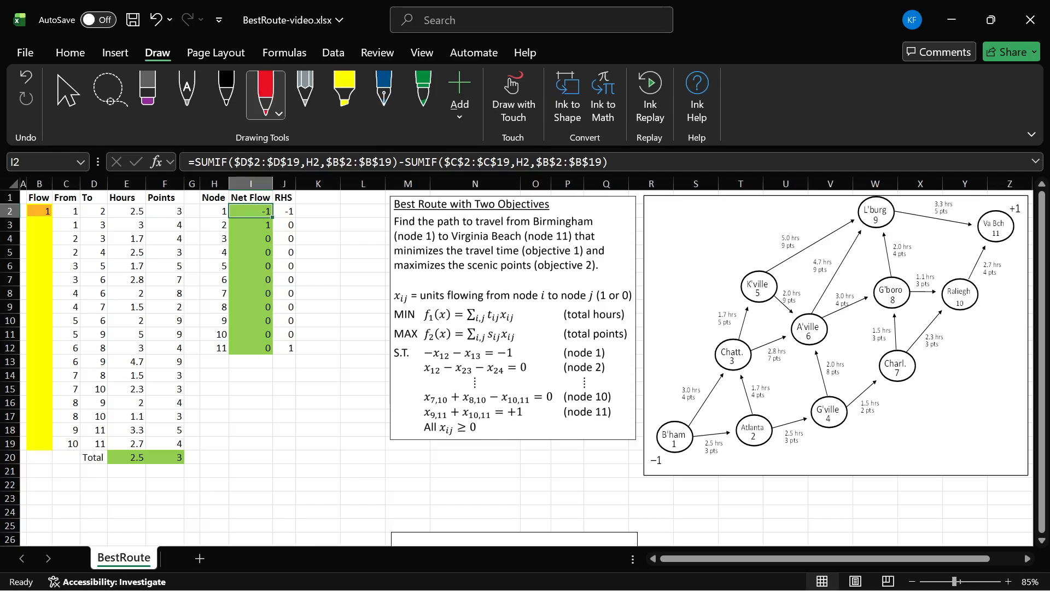
{"action": "key", "text": "F2"}
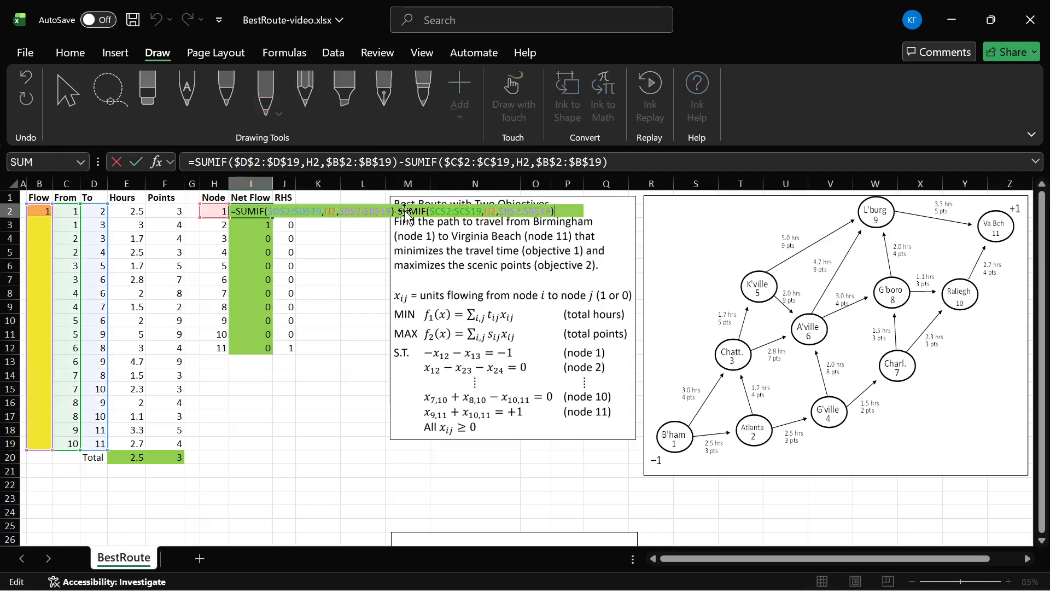
{"action": "key", "text": "Escape"}
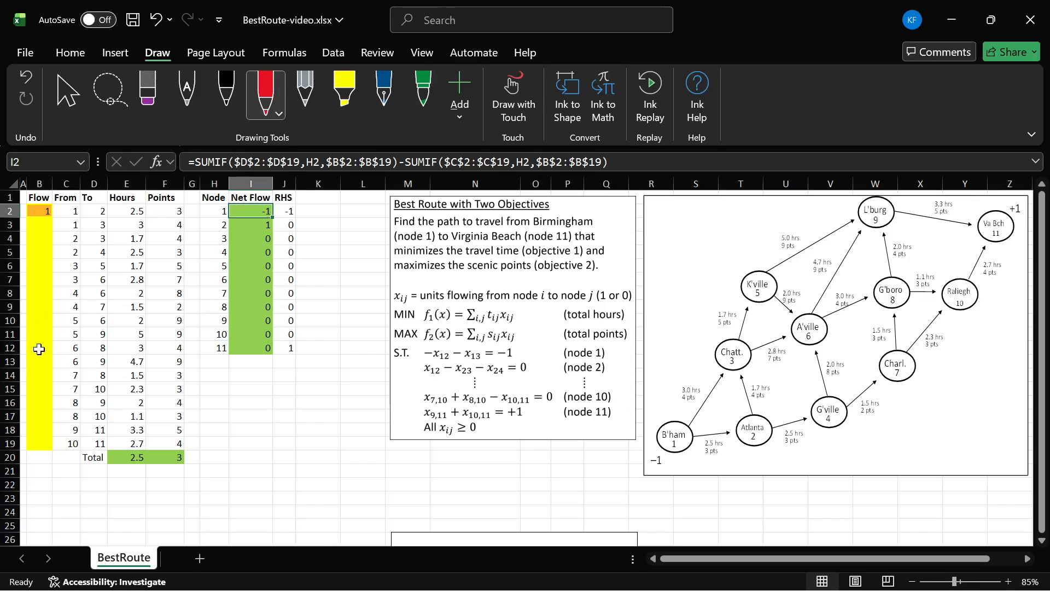
{"action": "left_click_drag", "start_coordinate": [70, 207], "coordinate": [71, 366]}
{"action": "left_click", "coordinate": [71, 266]}
{"action": "left_click_drag", "start_coordinate": [71, 205], "coordinate": [71, 224]}
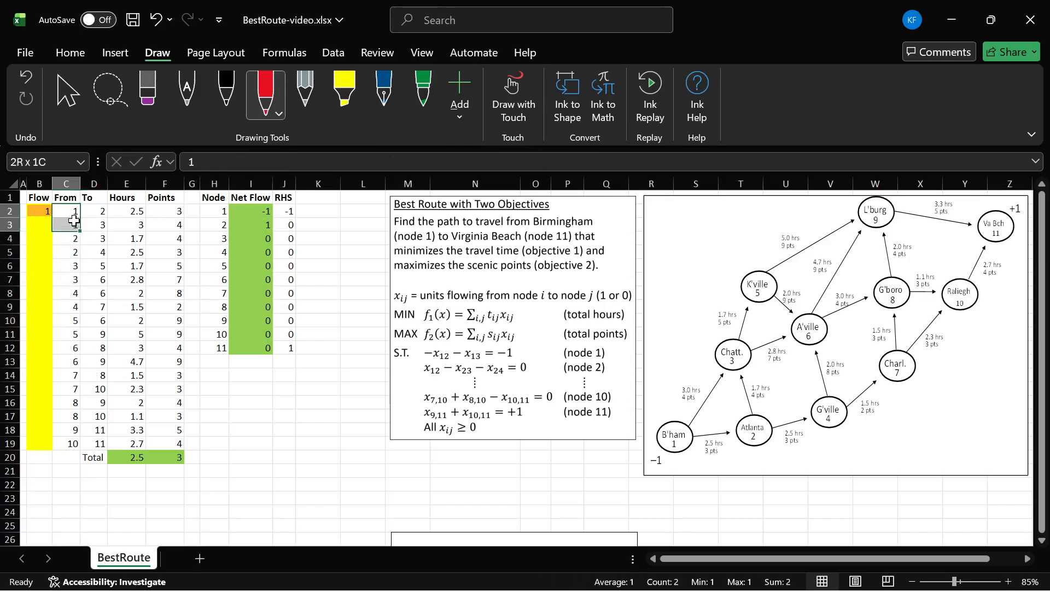
{"action": "left_click", "coordinate": [245, 212]}
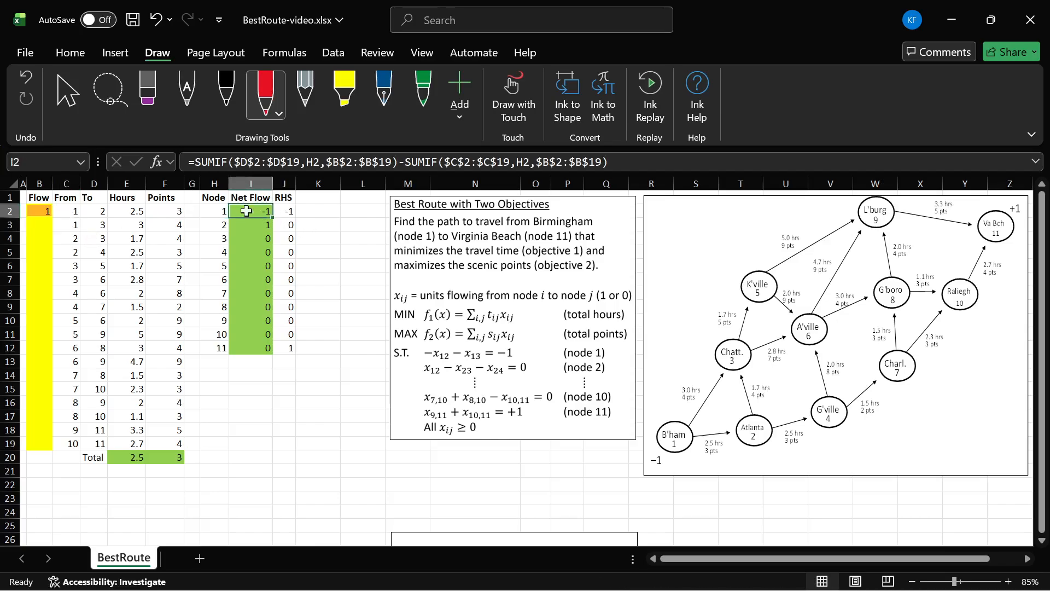
{"action": "left_click", "coordinate": [40, 211]}
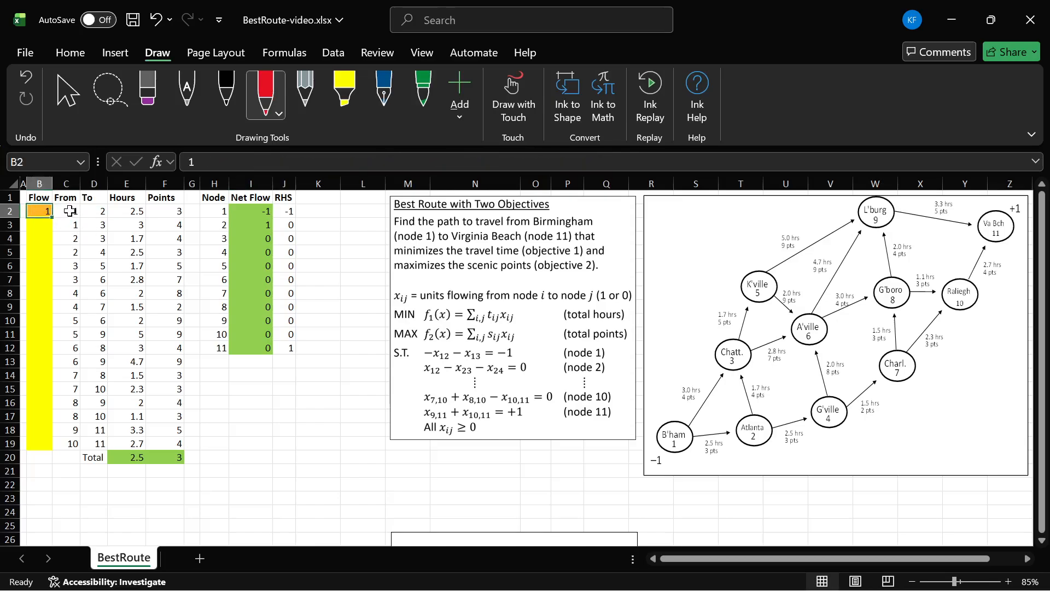
{"action": "left_click", "coordinate": [70, 210]}
{"action": "left_click", "coordinate": [101, 212]}
{"action": "left_click", "coordinate": [253, 211]}
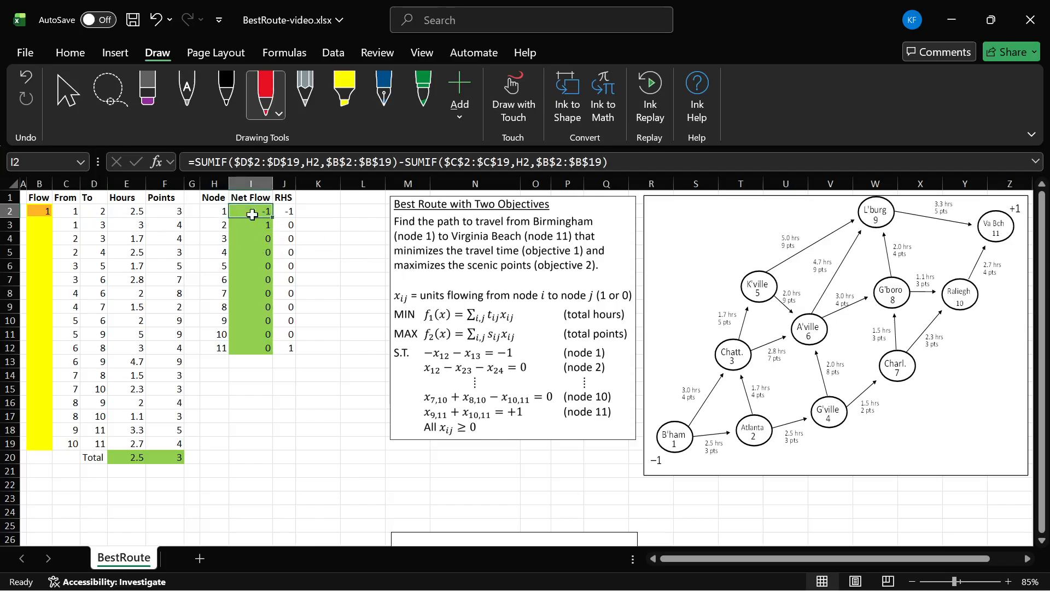
Step: Compare the Net Flow values of nodes 1 and 2 with their RHS values
{"action": "left_click_drag", "start_coordinate": [290, 212], "coordinate": [266, 212]}
{"action": "left_click", "coordinate": [283, 255]}
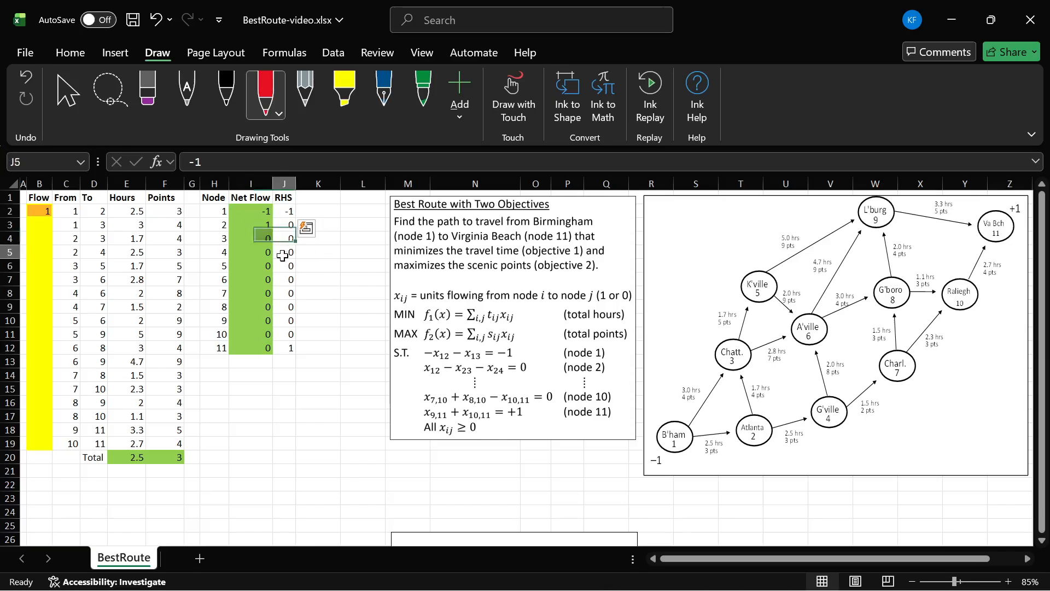
{"action": "left_click", "coordinate": [244, 223]}
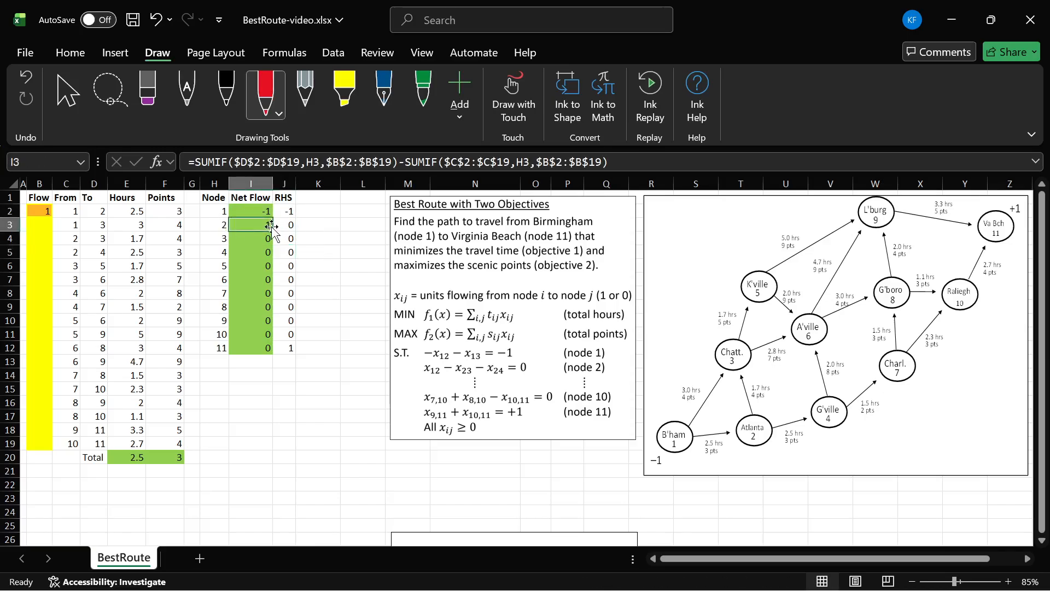
{"action": "left_click", "coordinate": [280, 224]}
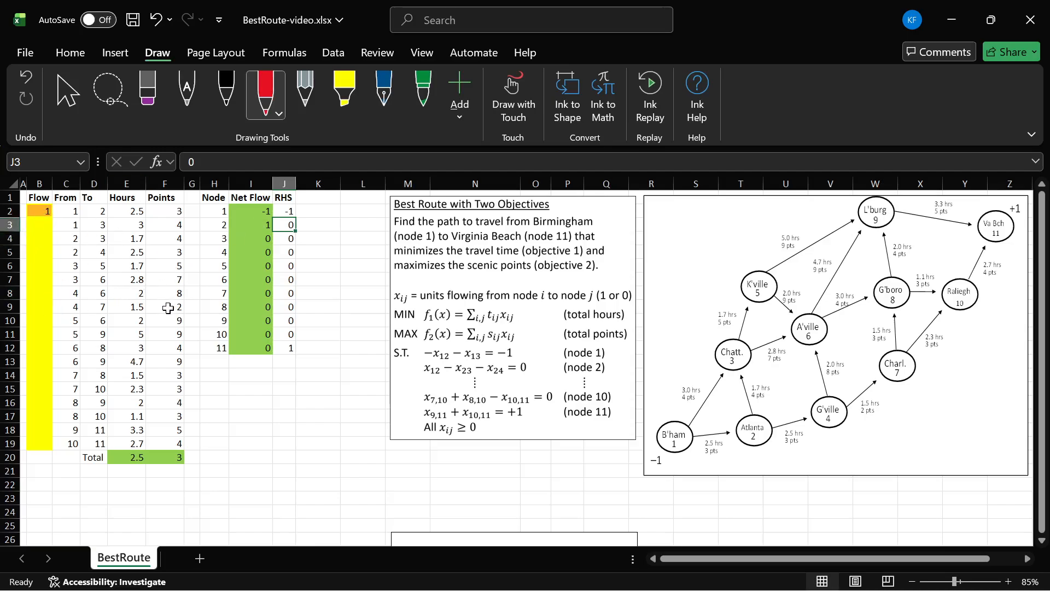
{"action": "left_click", "coordinate": [212, 444]}
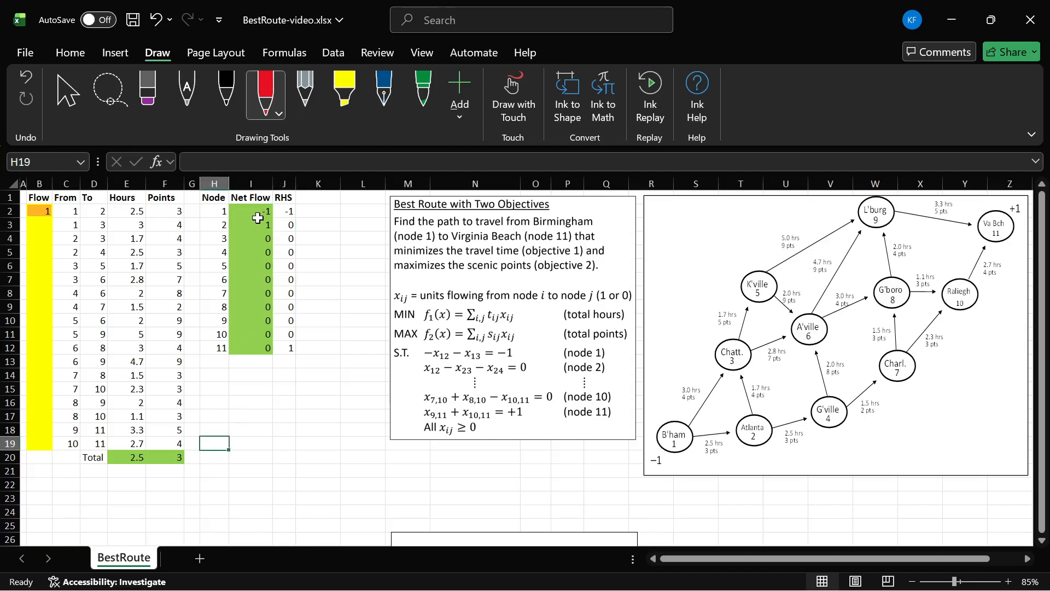
Step: Review the Flow decision range and the Hours and Points objective totals in row 20
{"action": "left_click_drag", "start_coordinate": [39, 212], "coordinate": [39, 440]}
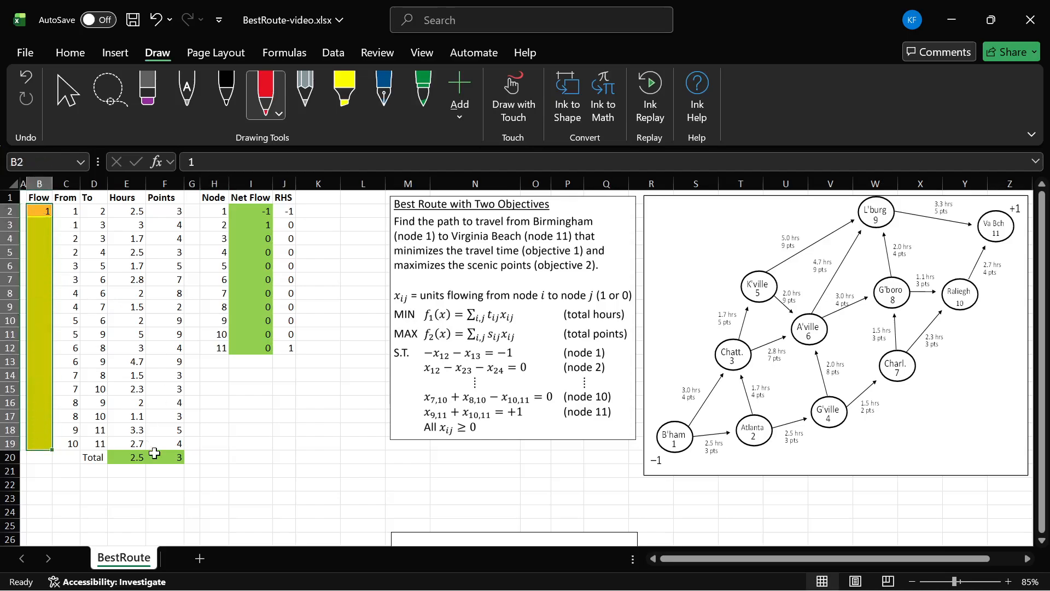
{"action": "left_click", "coordinate": [121, 457]}
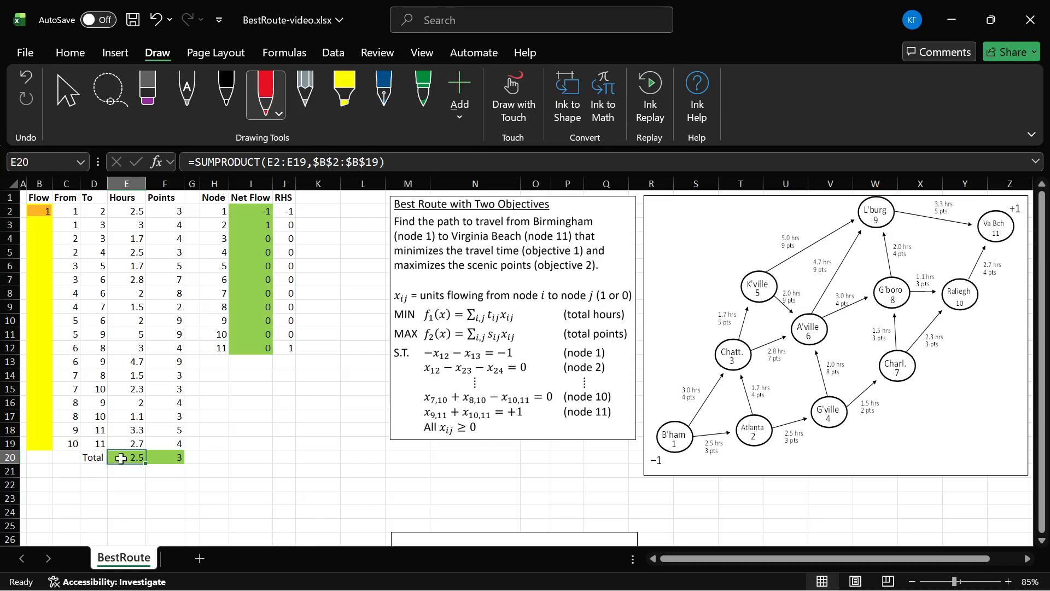
{"action": "left_click", "coordinate": [176, 457]}
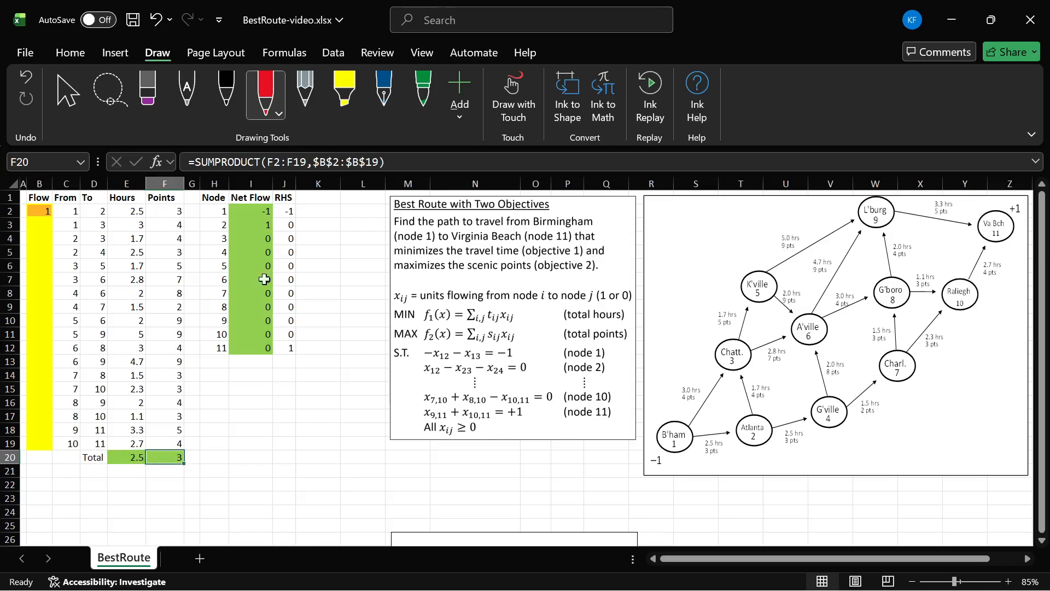
Step: Review the Net Flow and RHS constraint ranges, including the RHS values for nodes 1 and 11
{"action": "left_click_drag", "start_coordinate": [242, 208], "coordinate": [252, 350]}
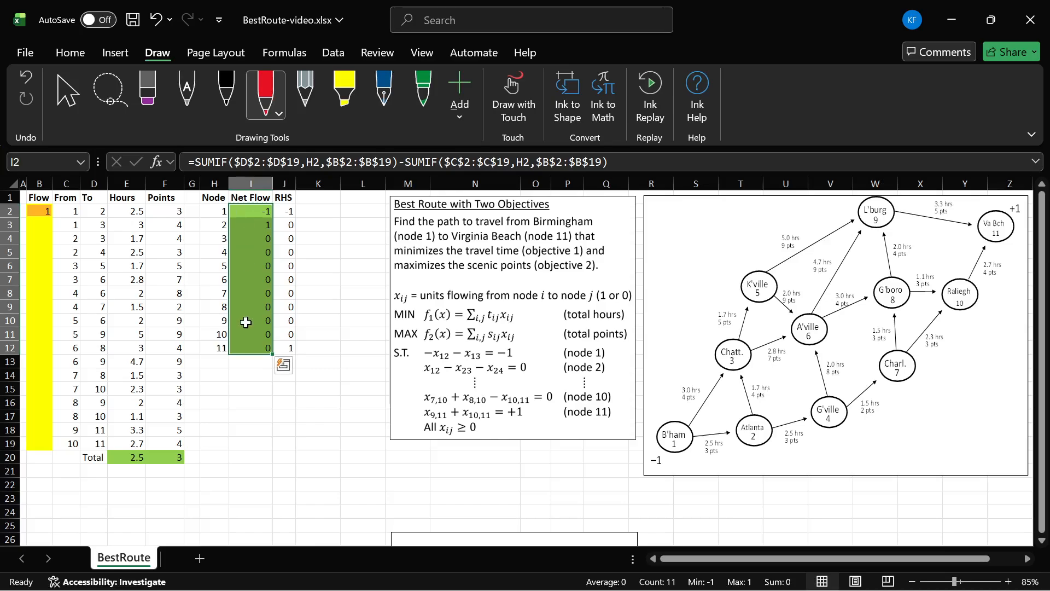
{"action": "left_click_drag", "start_coordinate": [279, 209], "coordinate": [288, 337]}
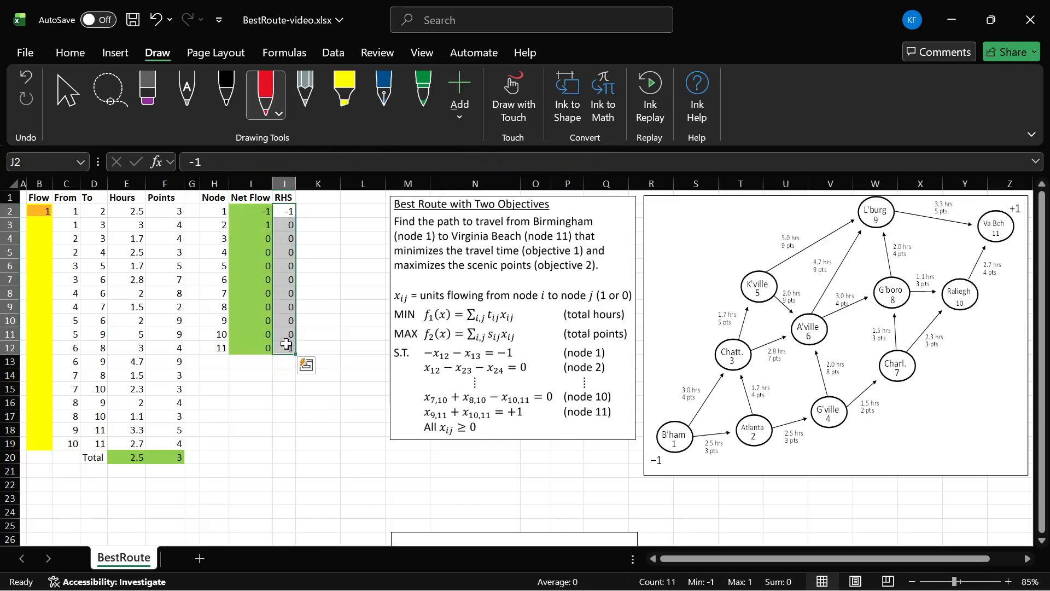
{"action": "left_click", "coordinate": [289, 212]}
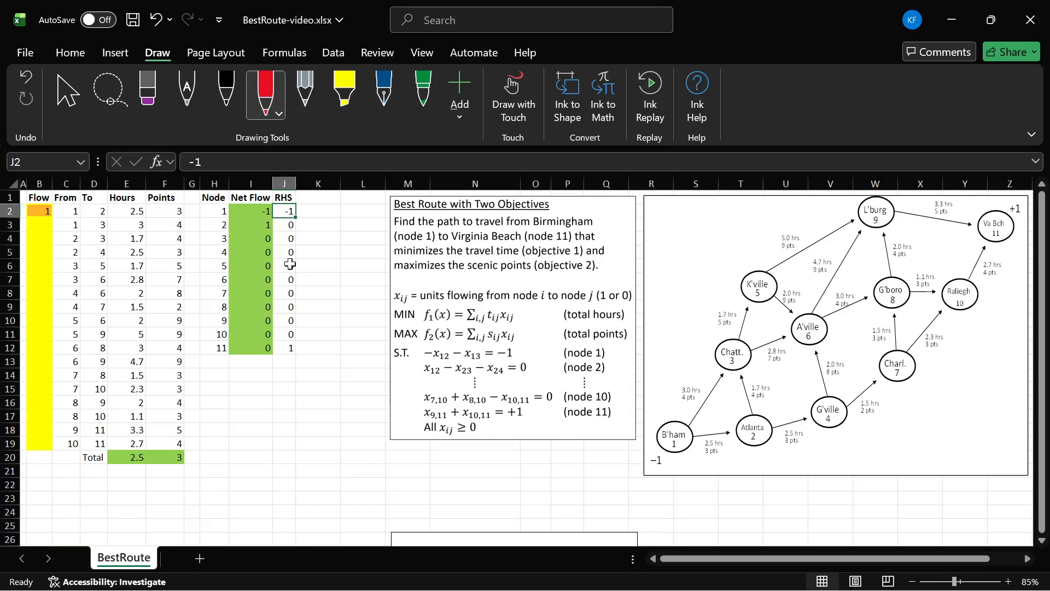
{"action": "left_click", "coordinate": [282, 349]}
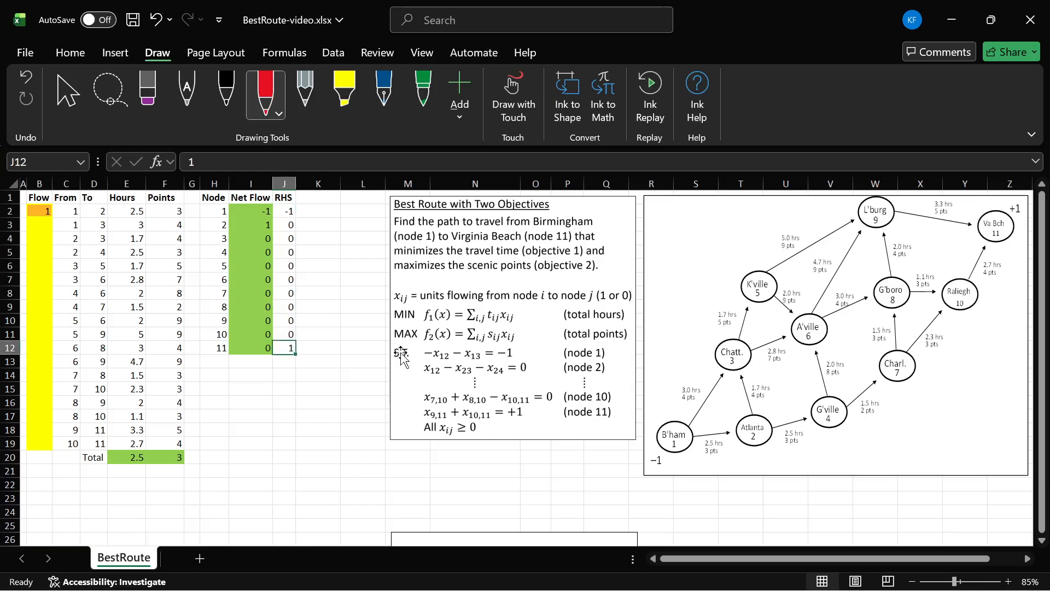
{"action": "left_click", "coordinate": [284, 212]}
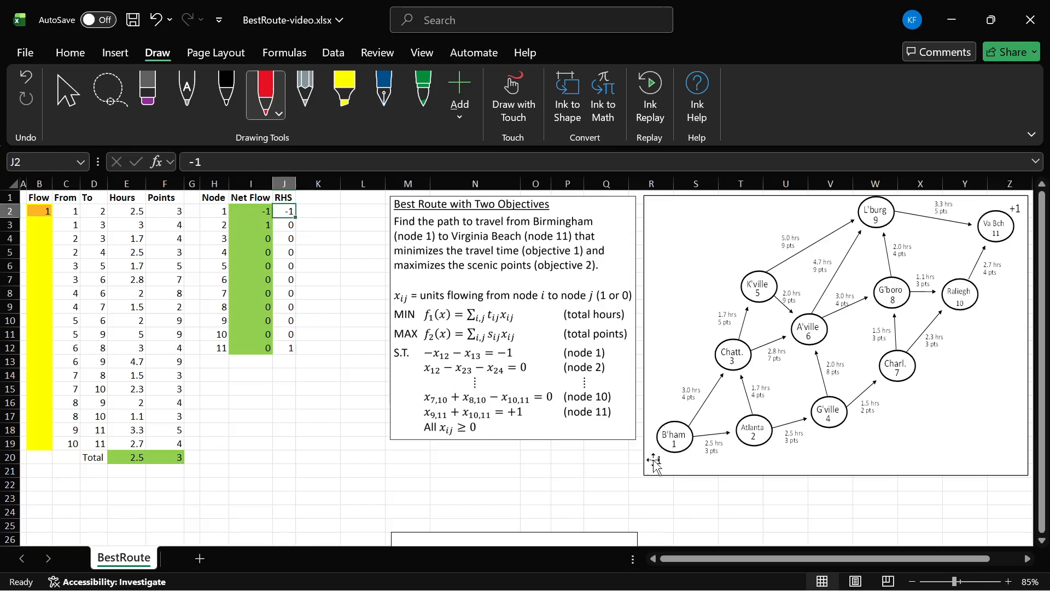
{"action": "left_click", "coordinate": [287, 348]}
{"action": "left_click", "coordinate": [214, 349]}
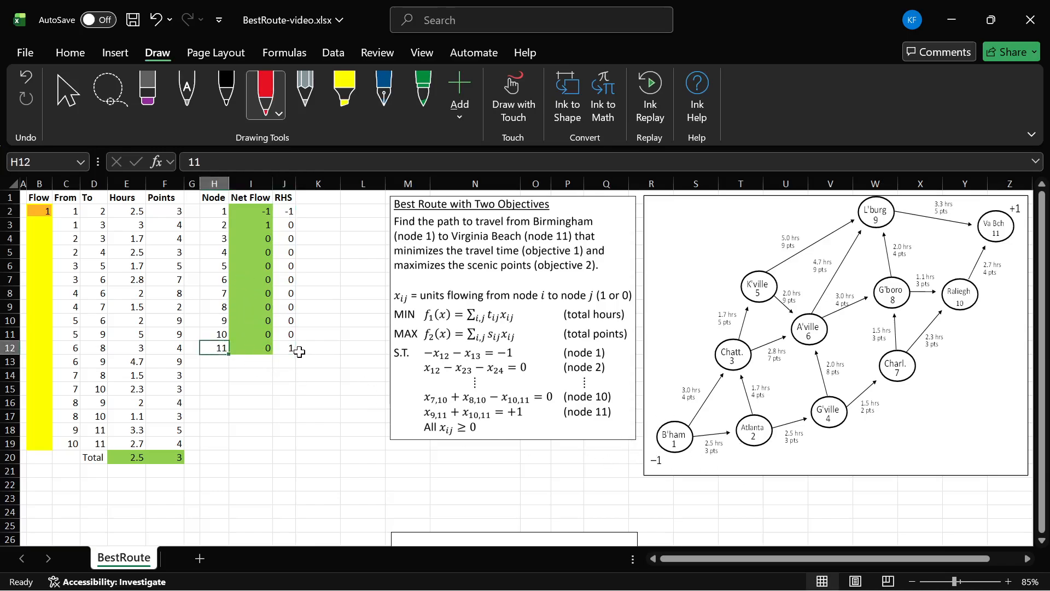